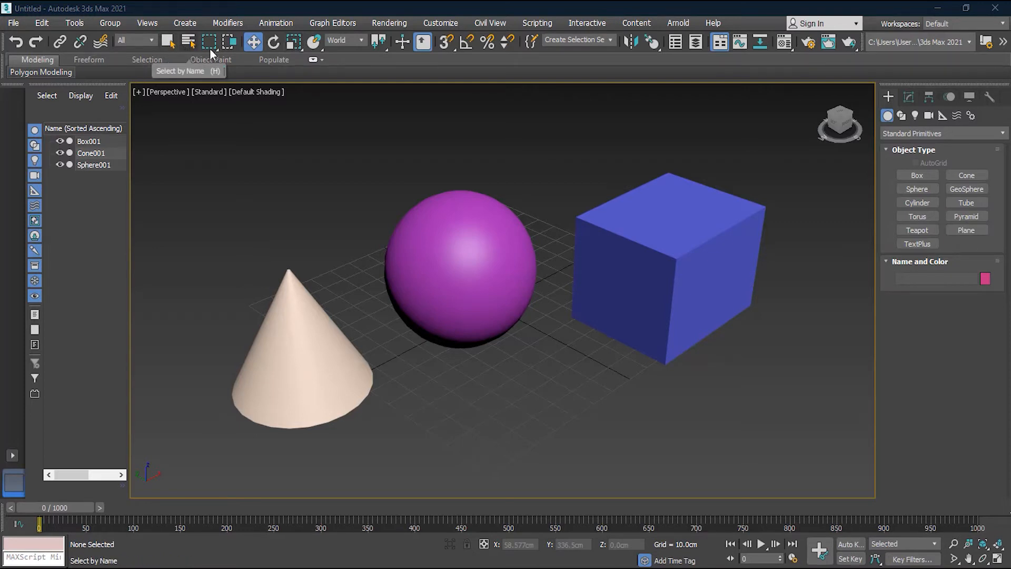
Step: Activate the Select Object tool and select the cone, sphere and box individually in the viewport, finishing with the sphere
click(251, 44)
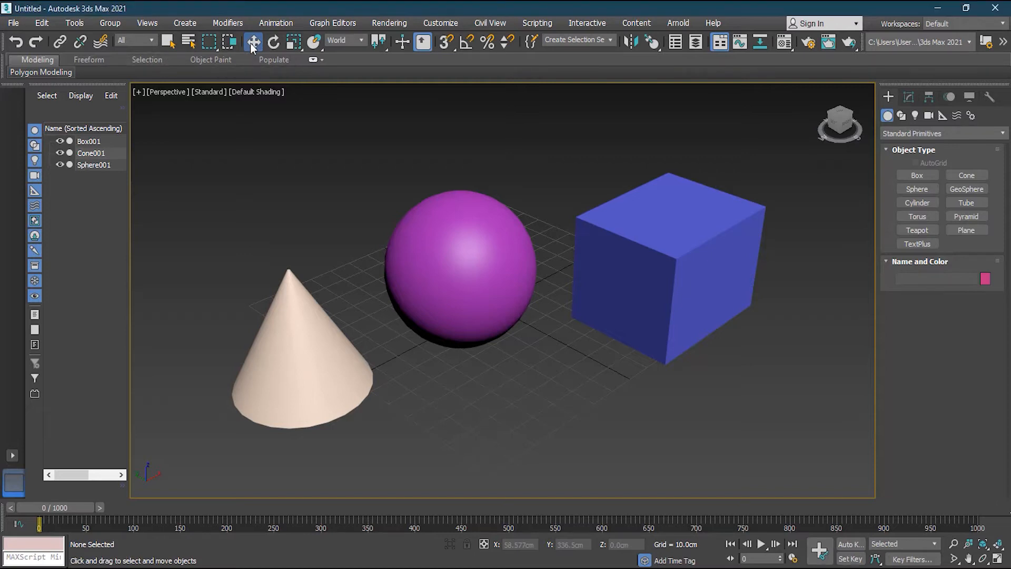
key(q)
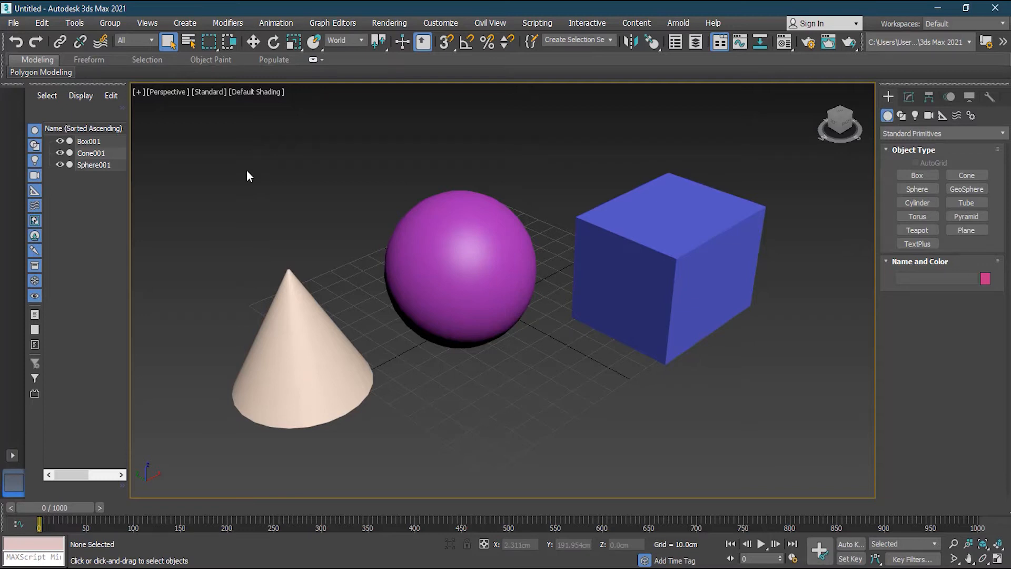
click(303, 362)
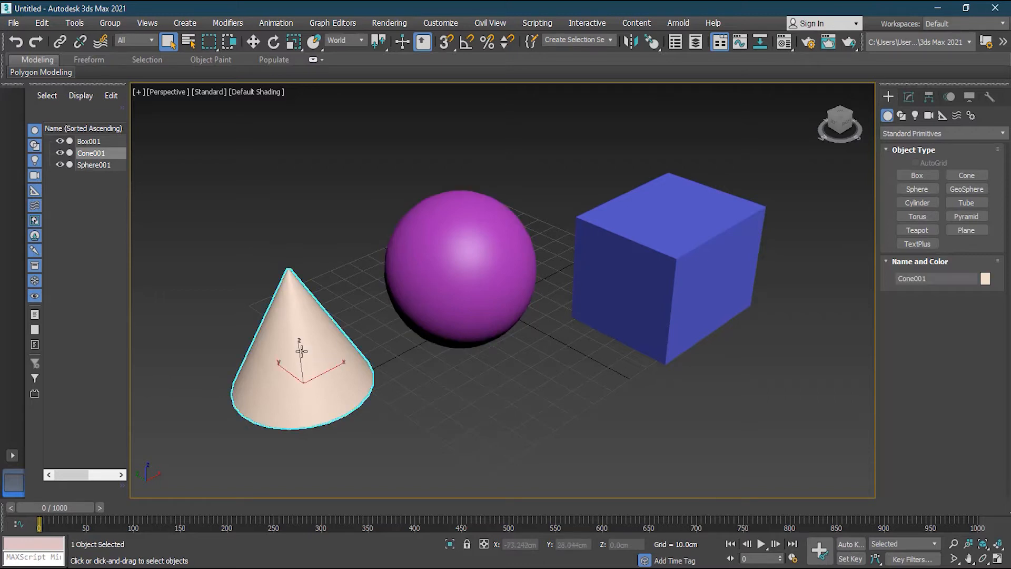
click(449, 274)
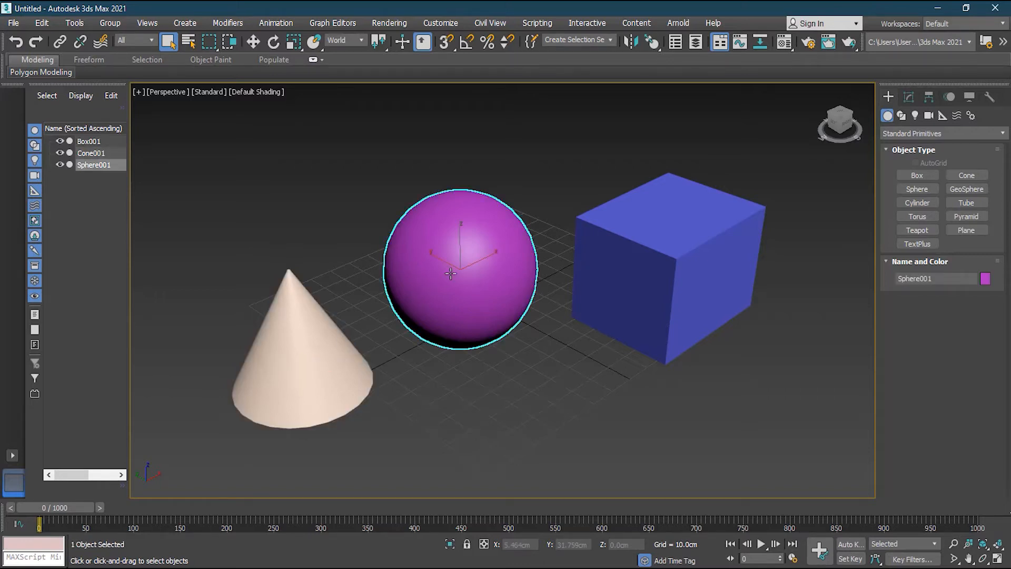
click(657, 260)
click(463, 255)
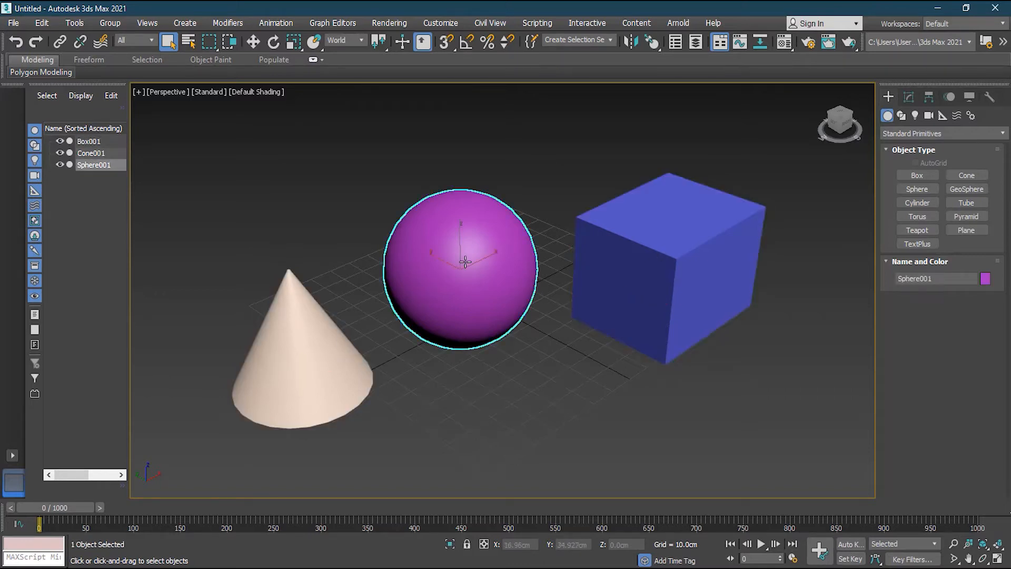
click(300, 352)
click(473, 298)
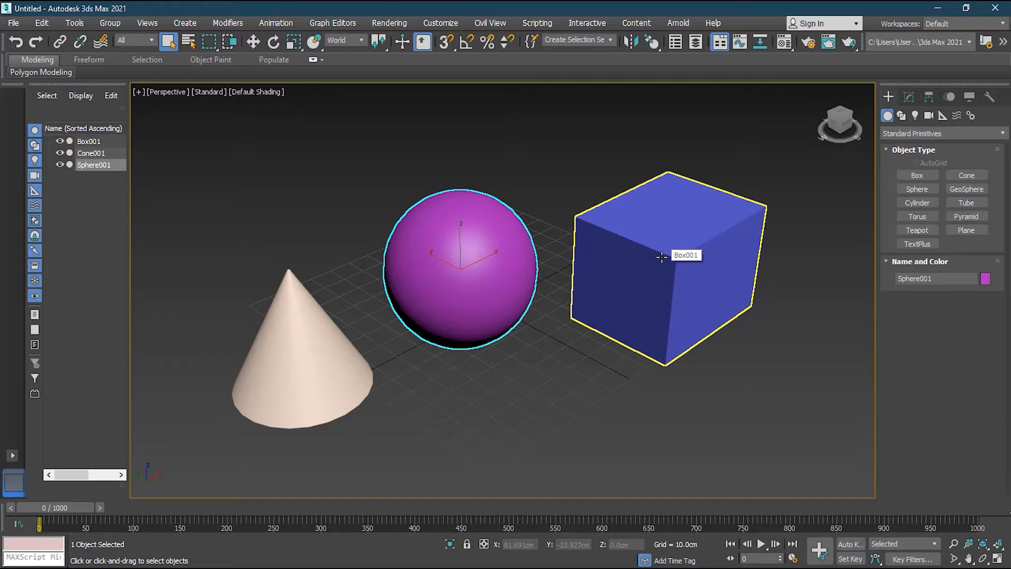
Step: Clear the selection and reselect the sphere behind the cone in a side-on view of the scene
alt+middle_drag(430, 351, 487, 307)
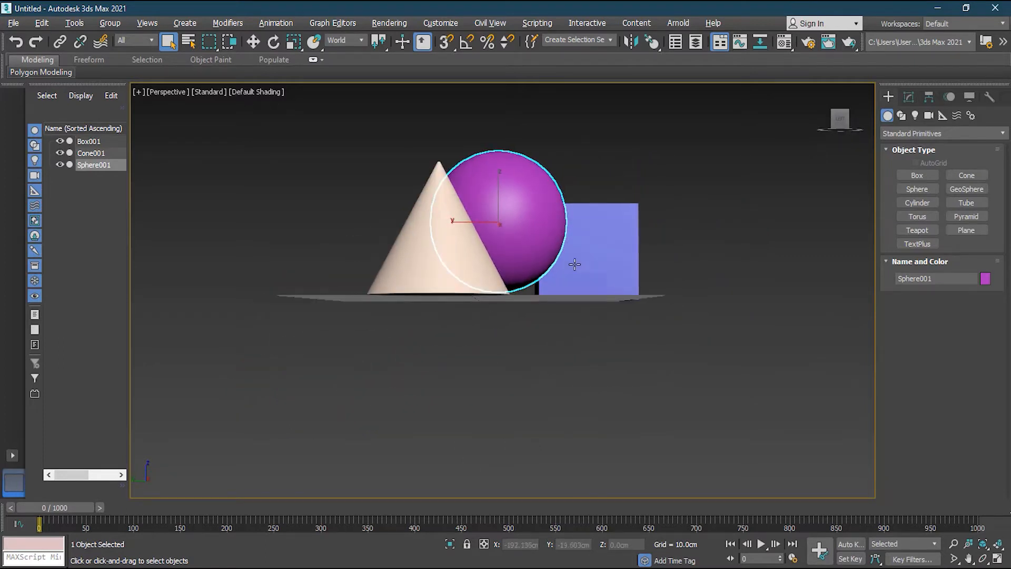
middle_drag(591, 250, 545, 331)
alt+middle_drag(437, 357, 460, 354)
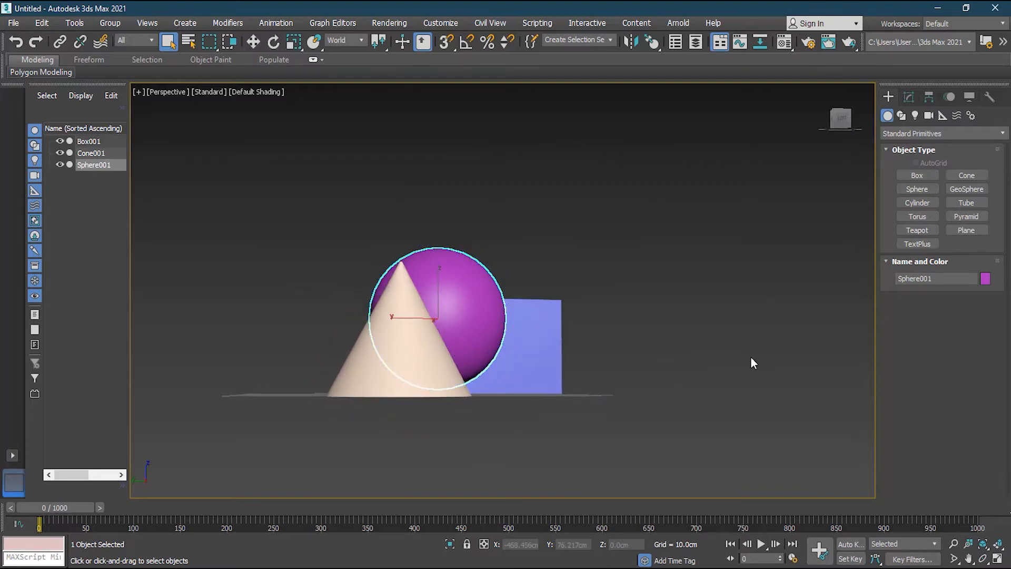
click(686, 333)
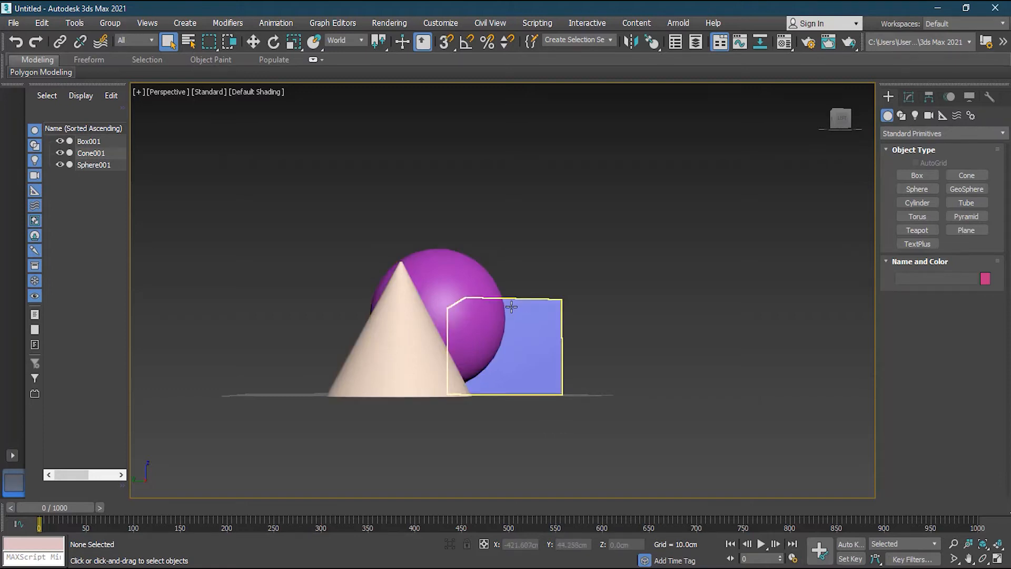
click(443, 270)
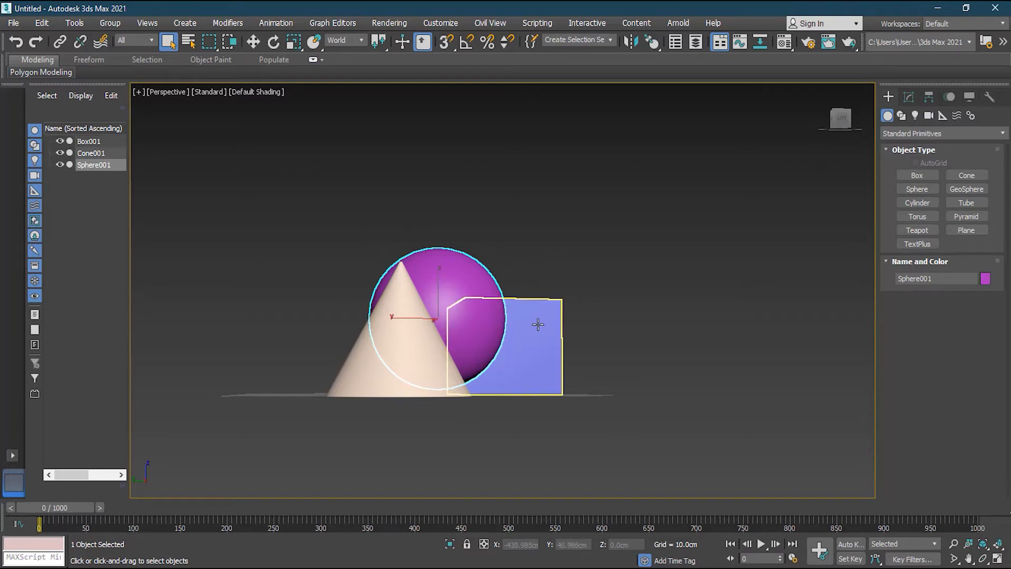
Step: Add the cone and the box to the sphere selection in the viewport, and deselect all three objects
alt+middle_drag(648, 227, 577, 266)
middle_drag(538, 201, 547, 230)
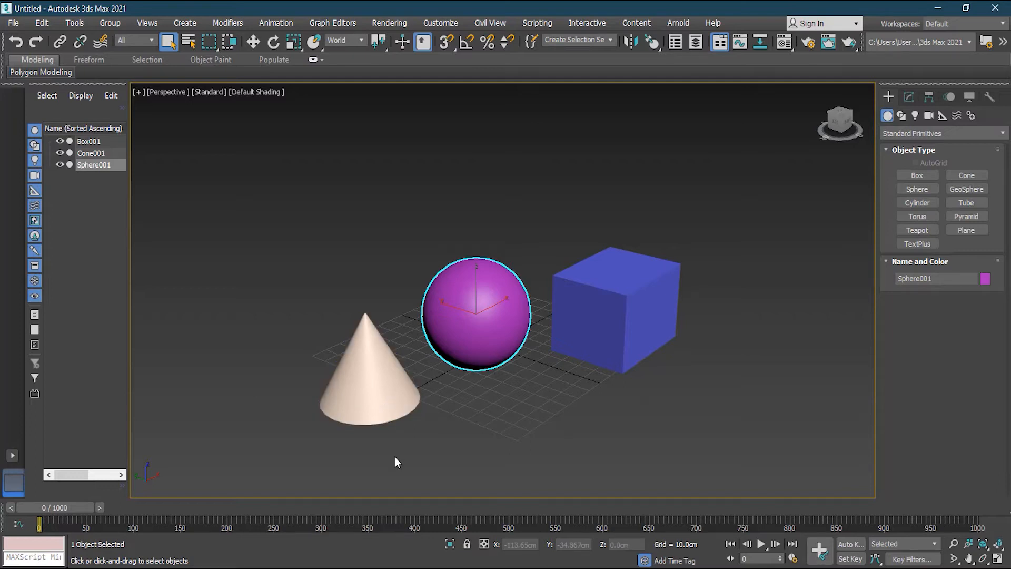
ctrl+click(367, 368)
ctrl+click(646, 298)
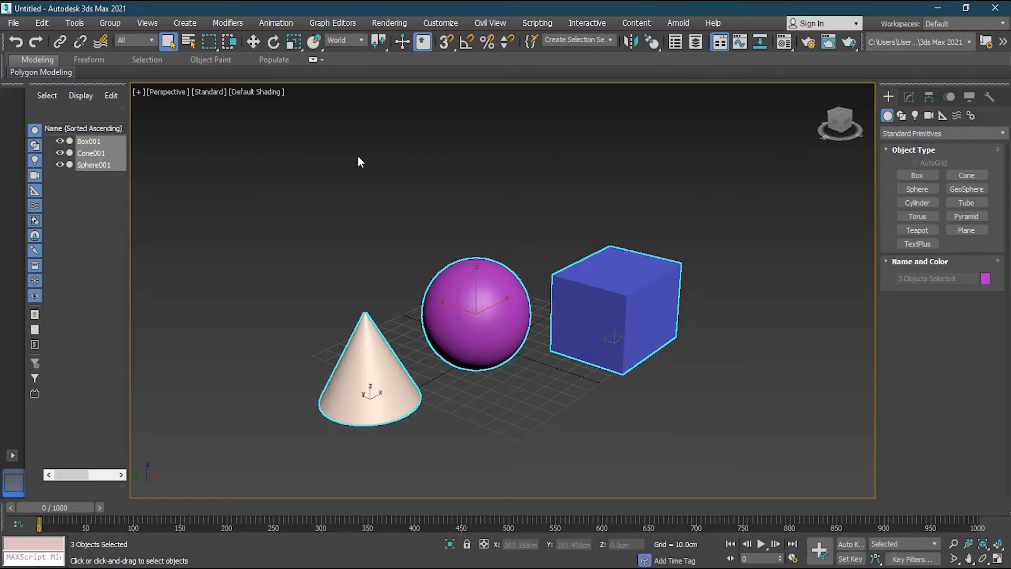
click(293, 160)
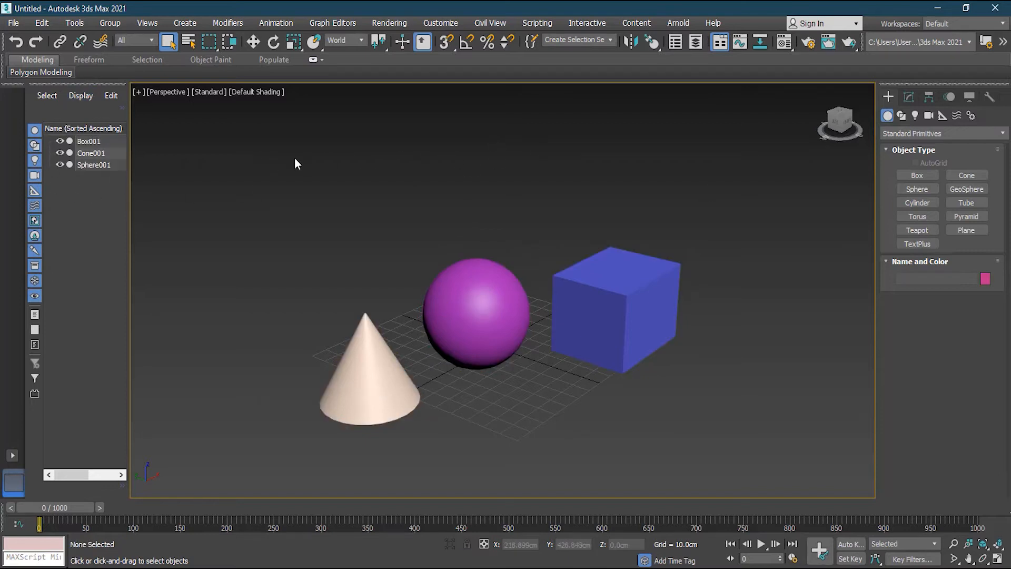
Step: Select the box and the cone one at a time by name, finishing with Box001
click(91, 143)
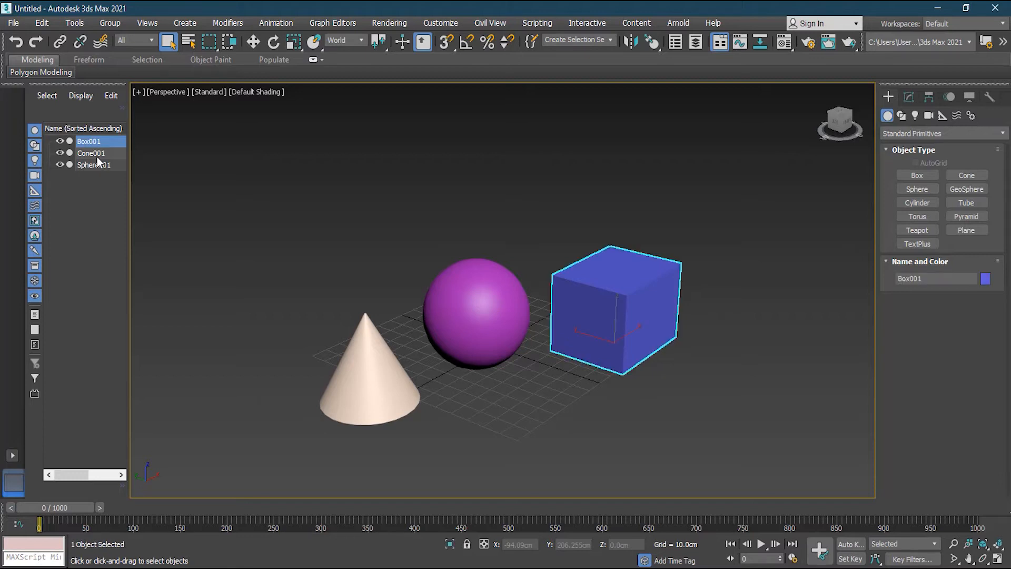
click(96, 154)
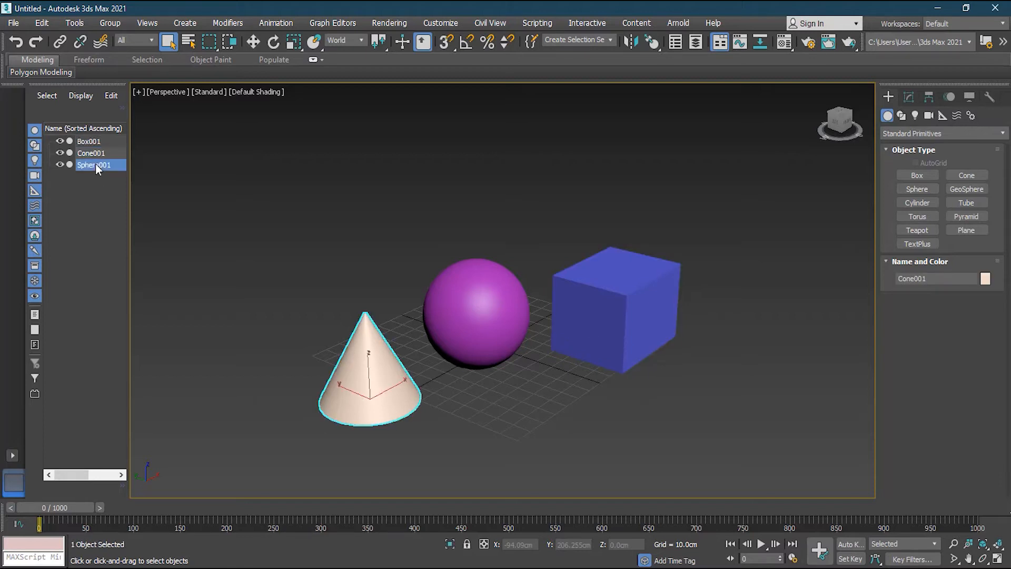
click(96, 153)
click(97, 142)
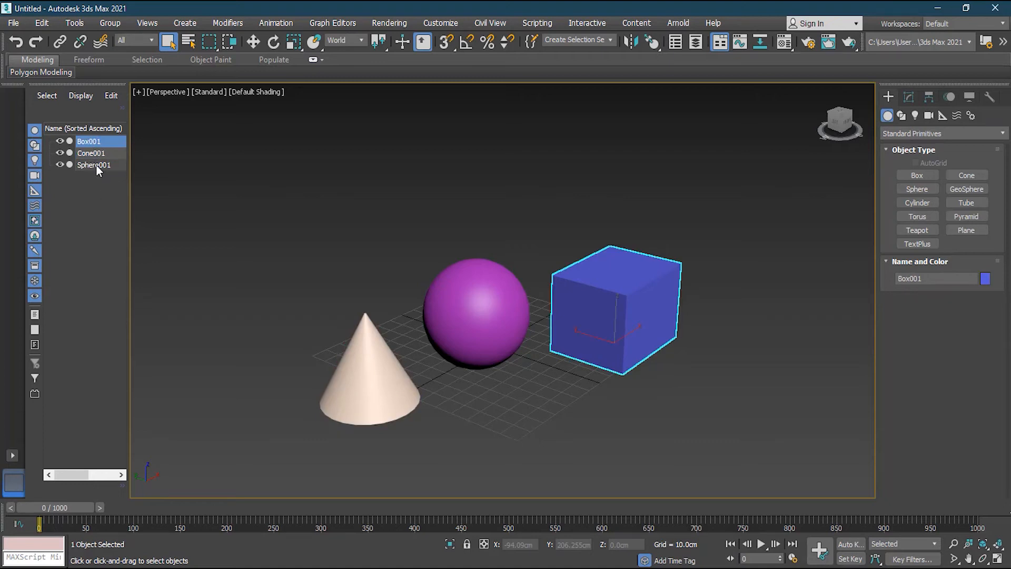
Step: Add Sphere001 and Cone001 to the box selection by name, and clear the selection
ctrl+click(96, 164)
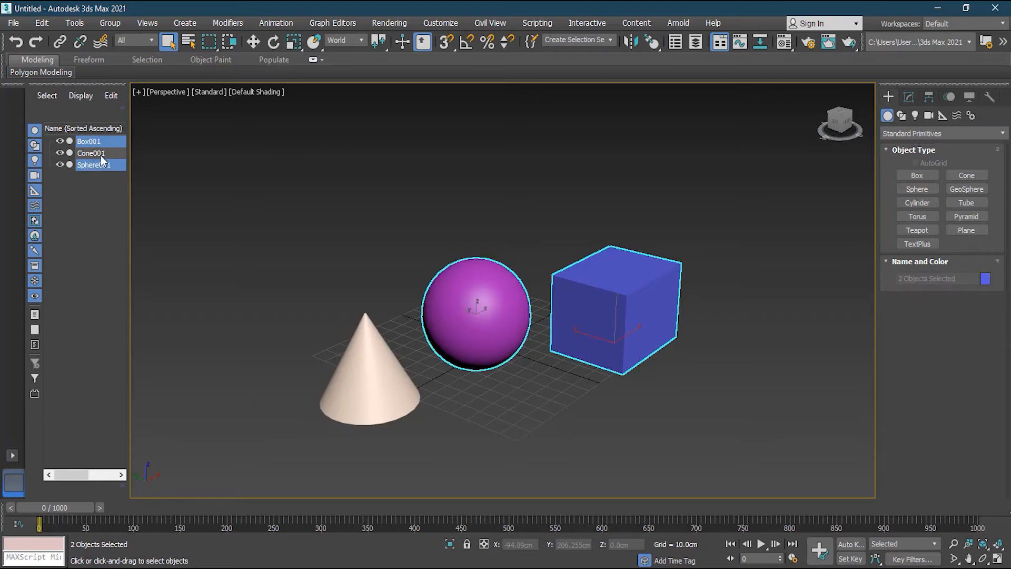
ctrl+click(101, 156)
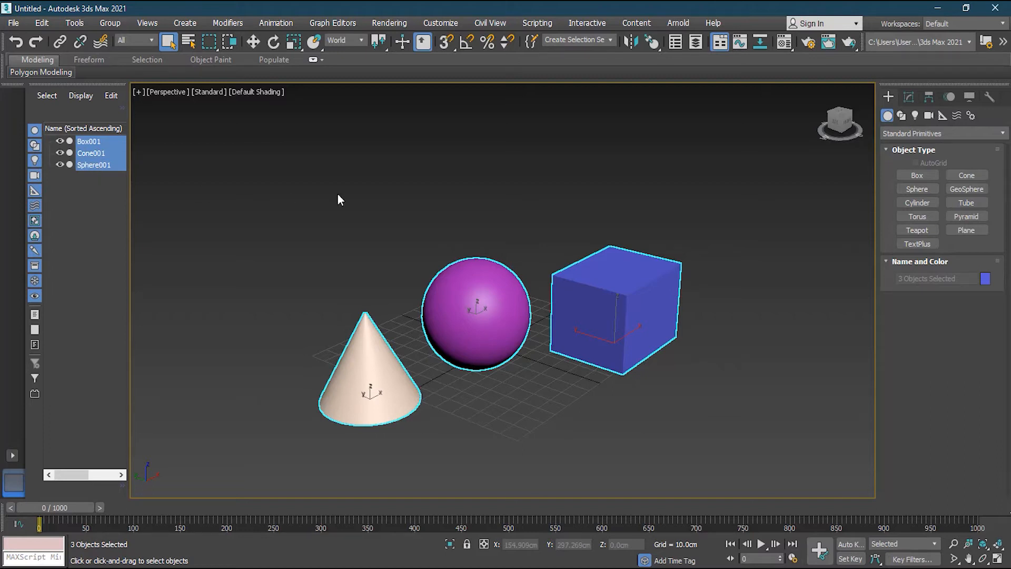
click(454, 202)
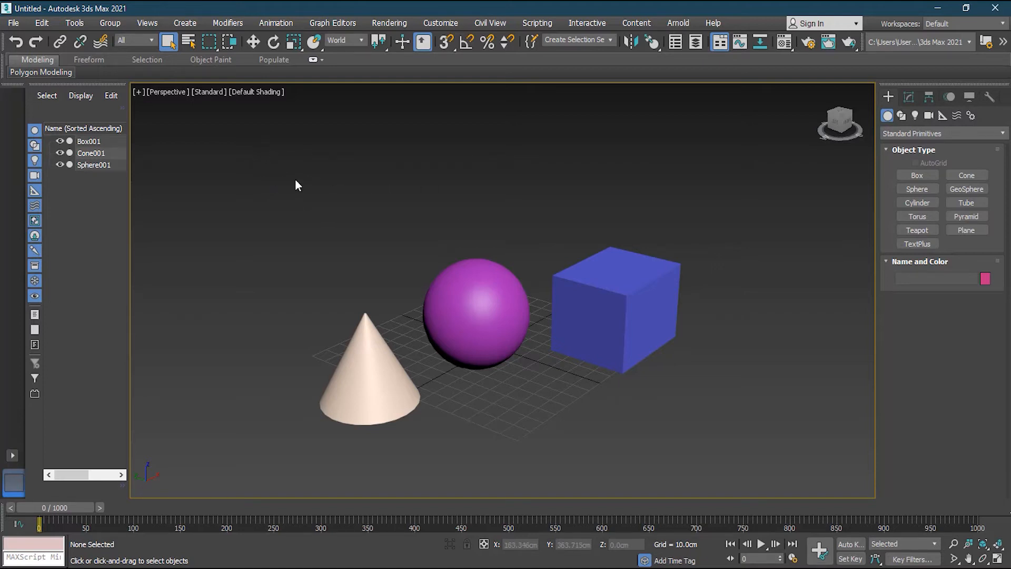
Step: Select the cone, sphere and box together with a rectangular region that crosses them, and clear the selection
drag(295, 178, 638, 377)
drag(637, 376, 637, 375)
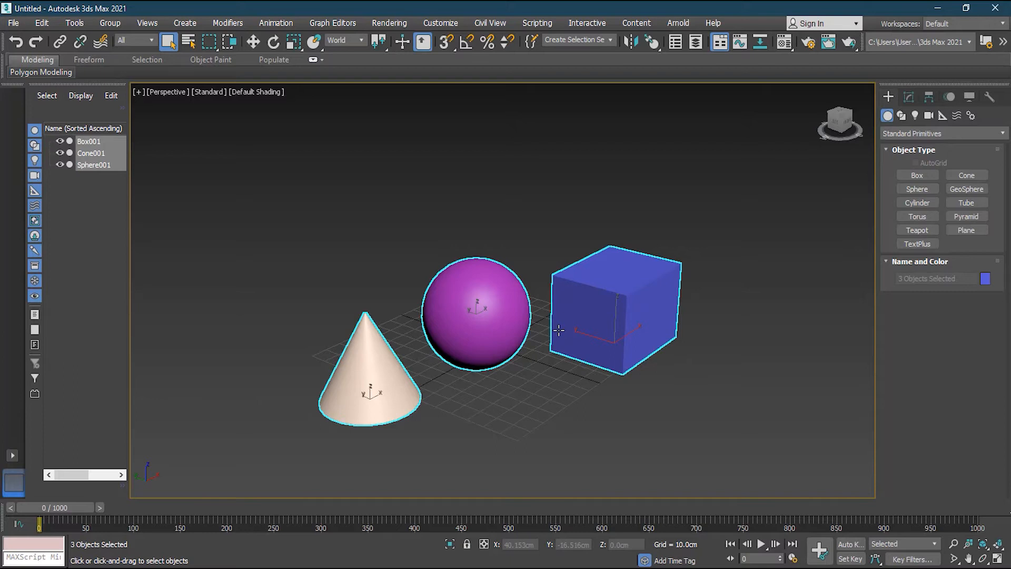
click(413, 281)
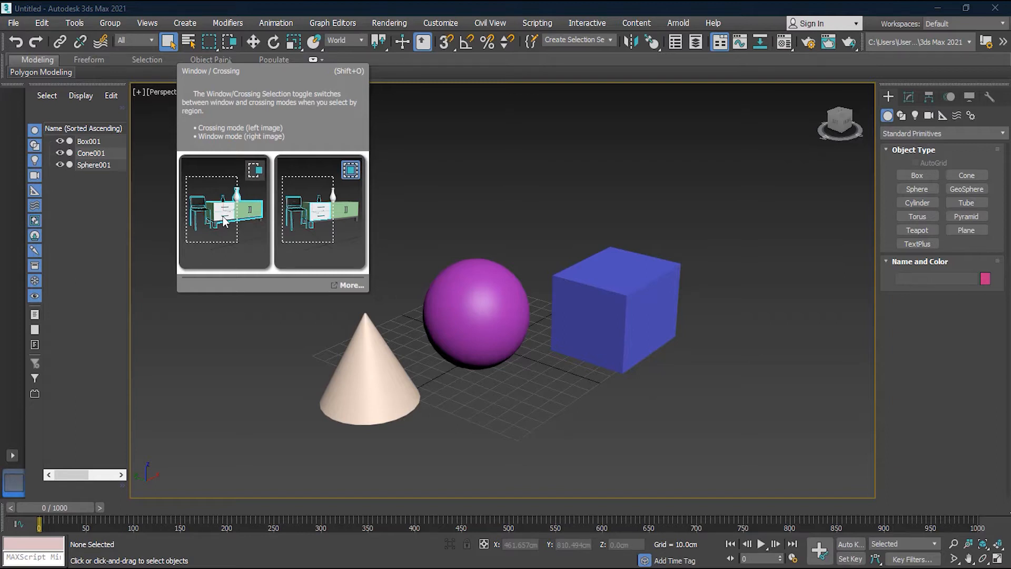
Step: Switch region selection to Window mode and draw a rectangle that fully encloses only the sphere
click(229, 42)
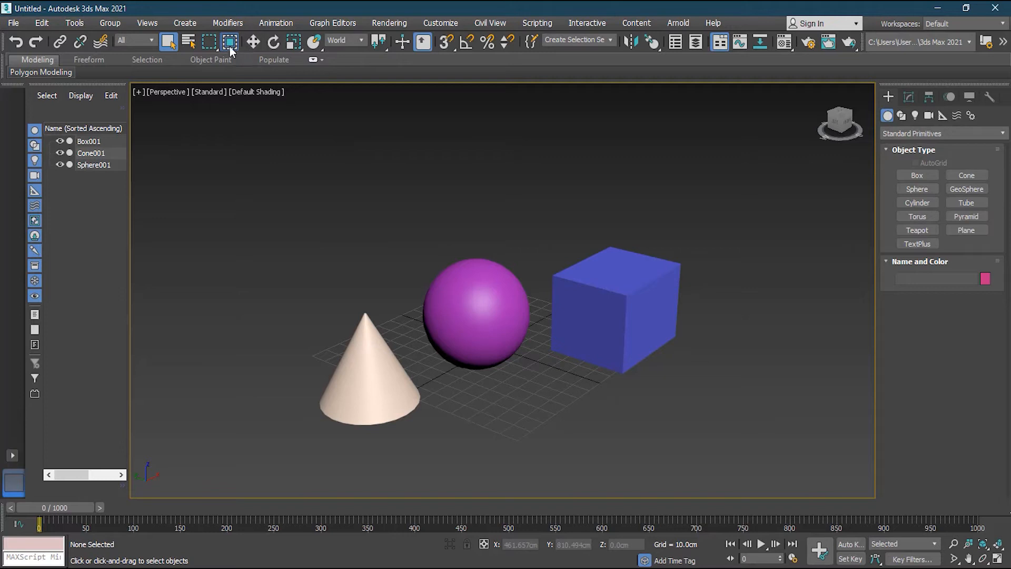
mouse_move(228, 49)
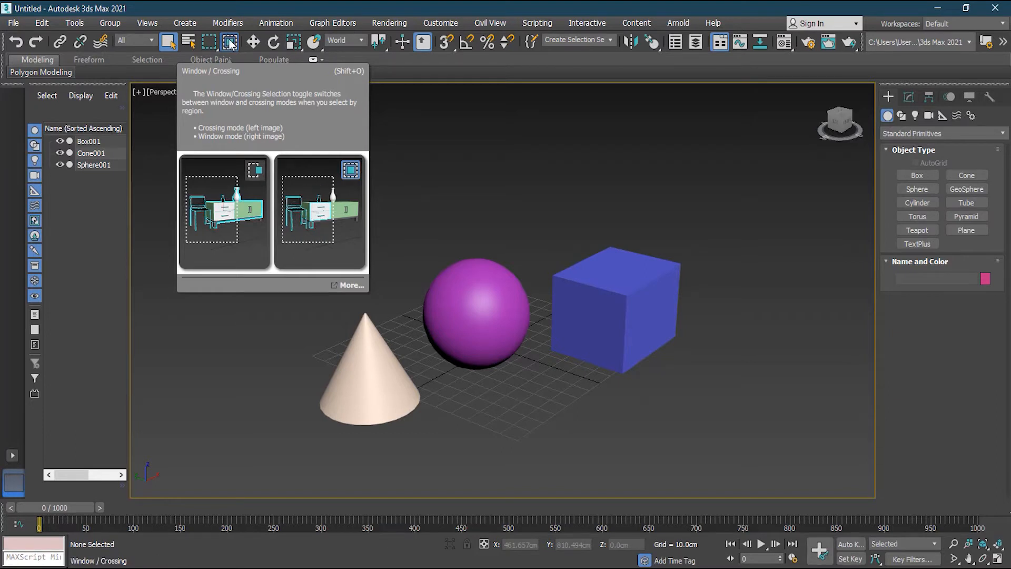
click(230, 42)
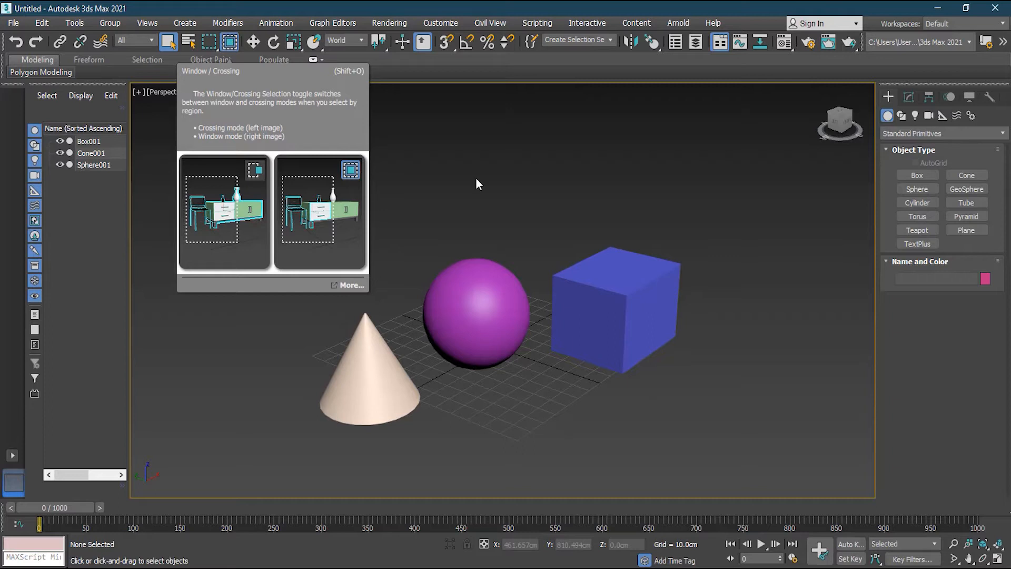
drag(306, 133, 626, 389)
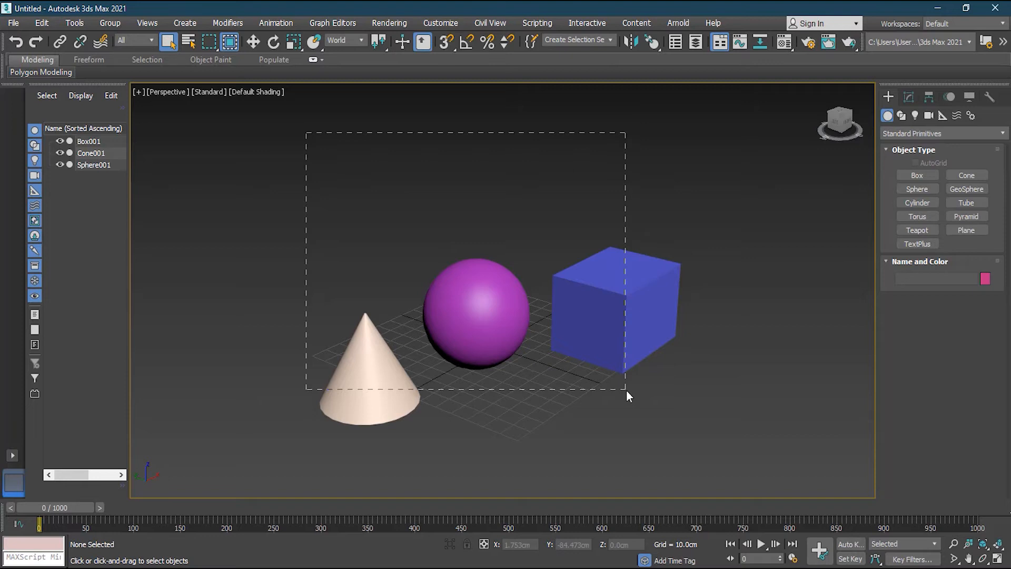
drag(627, 390, 626, 390)
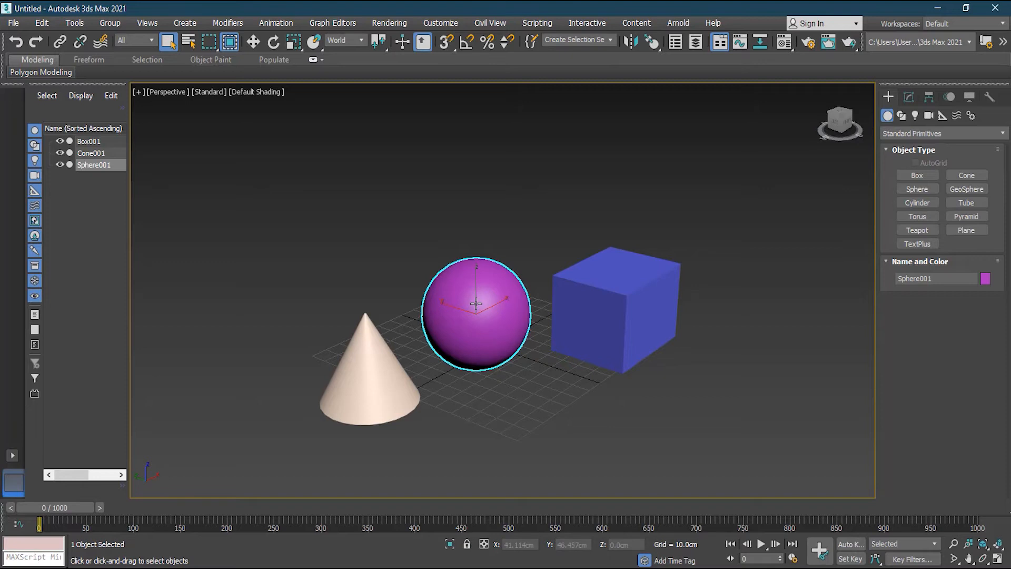
Step: Return region selection to Crossing mode and select all three objects with a rectangle that only partly covers the cone and box
click(234, 40)
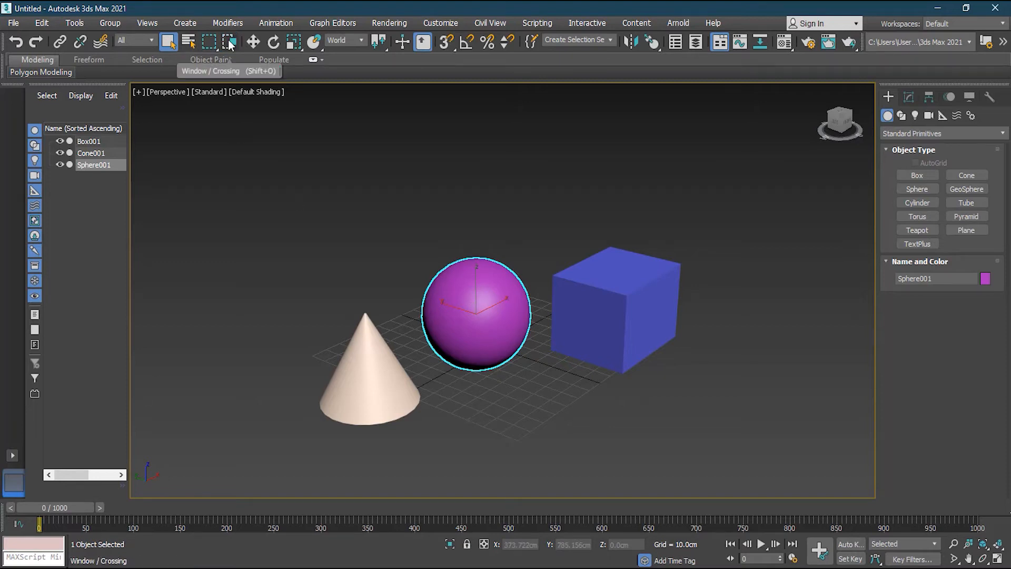
drag(289, 190, 639, 362)
click(632, 419)
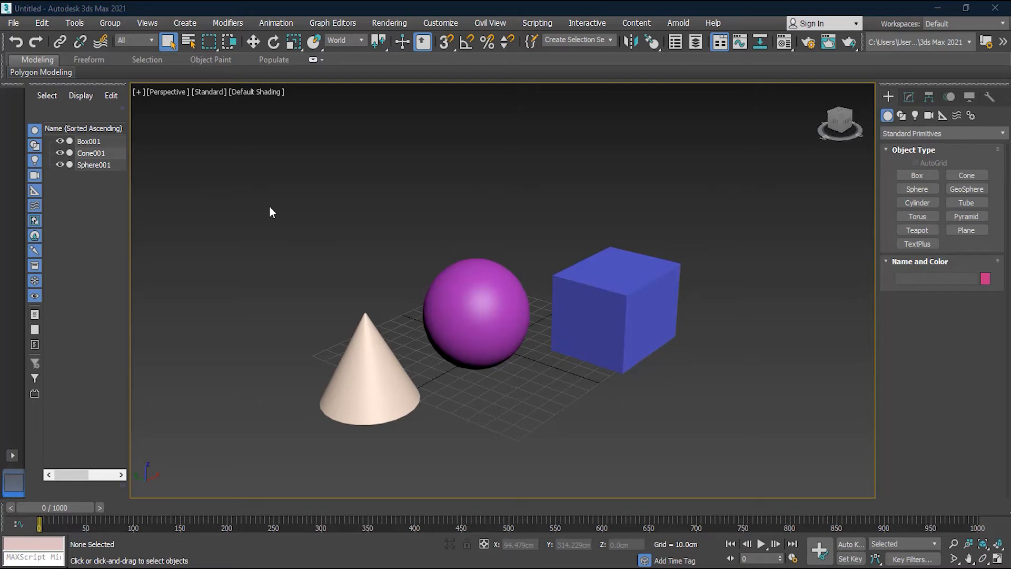
drag(301, 154, 641, 390)
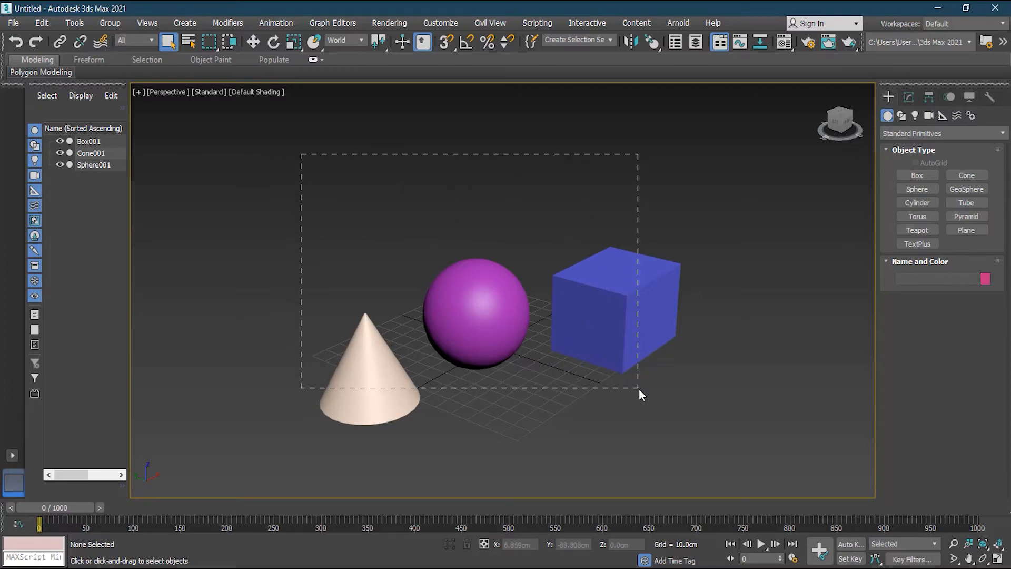
drag(639, 388, 637, 388)
drag(298, 166, 641, 387)
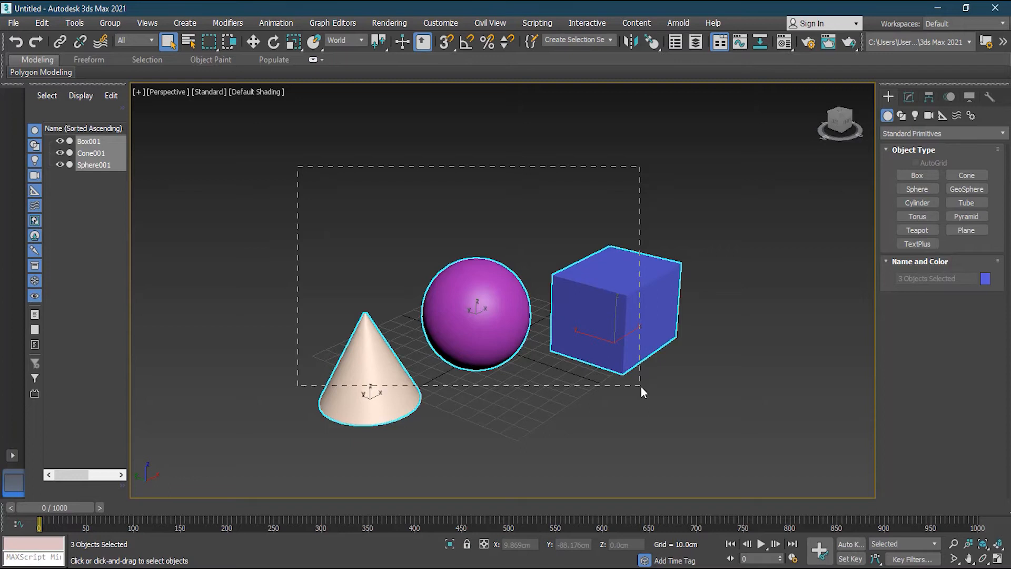
Step: Set the selection region to Circular, draw several circular selections around the objects, and clear the selection
click(209, 42)
drag(214, 47, 215, 83)
drag(349, 201, 485, 306)
drag(482, 226, 560, 331)
drag(326, 280, 438, 362)
drag(332, 205, 503, 327)
drag(542, 369, 693, 465)
drag(447, 383, 579, 463)
click(488, 213)
Step: Set the selection region to Fence and select all three objects with a closed polygonal outline crossing them
drag(210, 45, 210, 103)
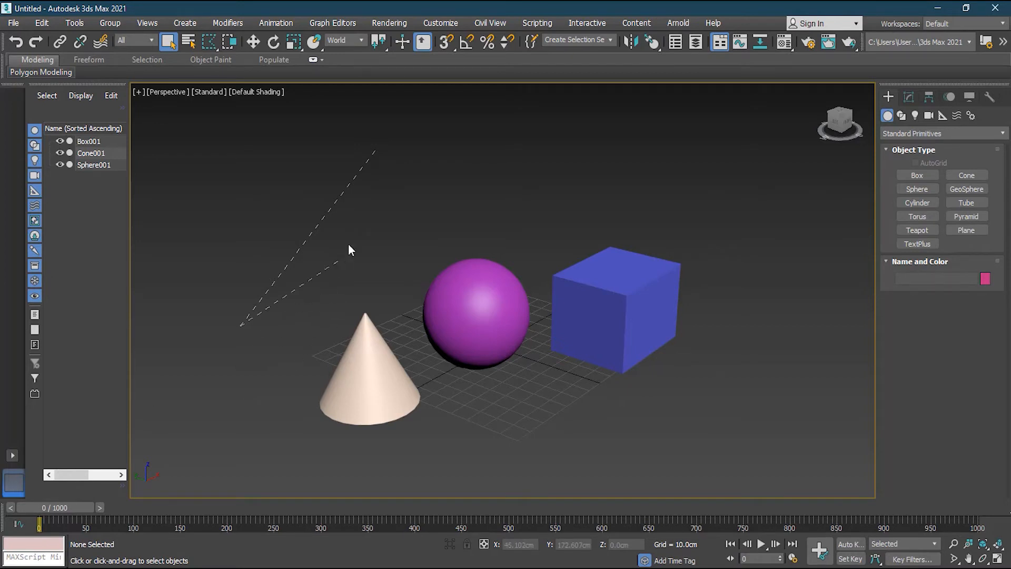
click(467, 400)
click(394, 259)
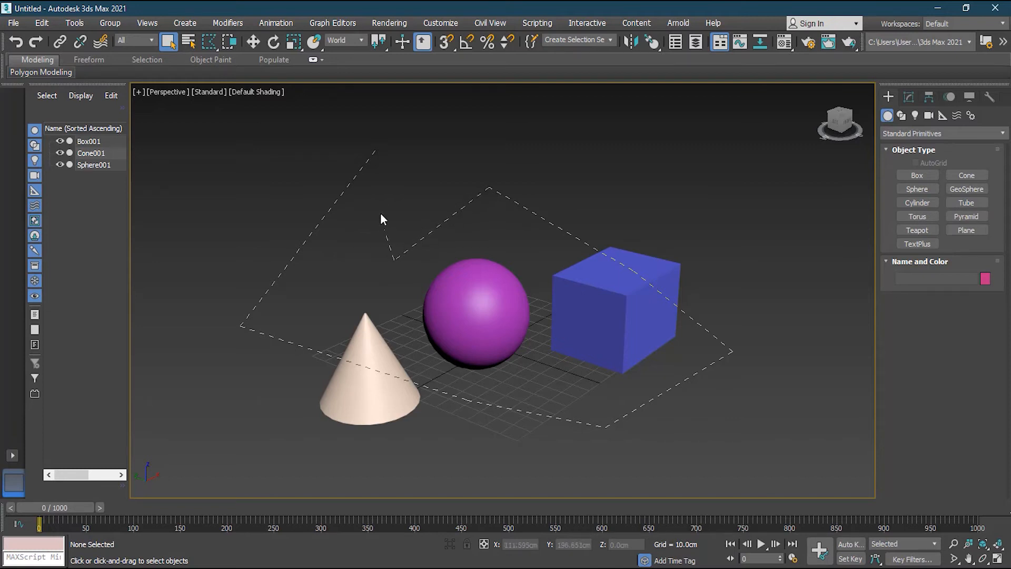
click(376, 149)
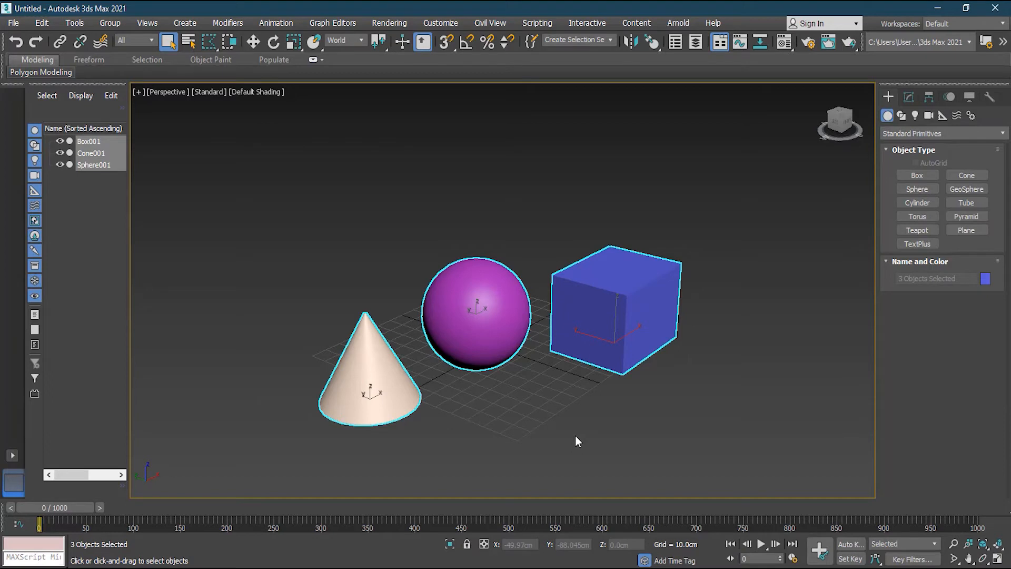
Step: Set the selection region to Lasso, clear the selection, and select all three objects with a freehand outline around them
drag(213, 46, 210, 121)
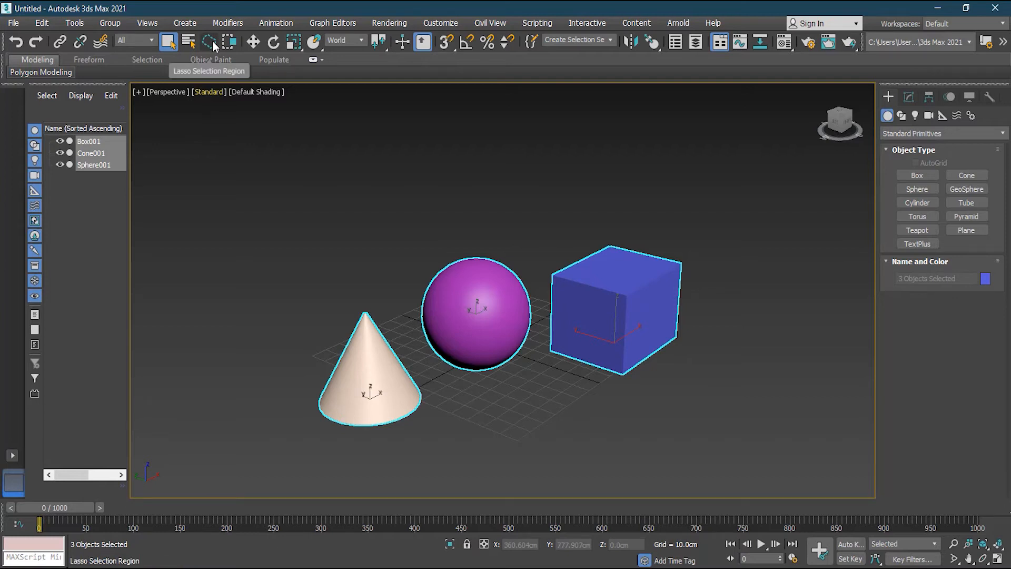
click(251, 218)
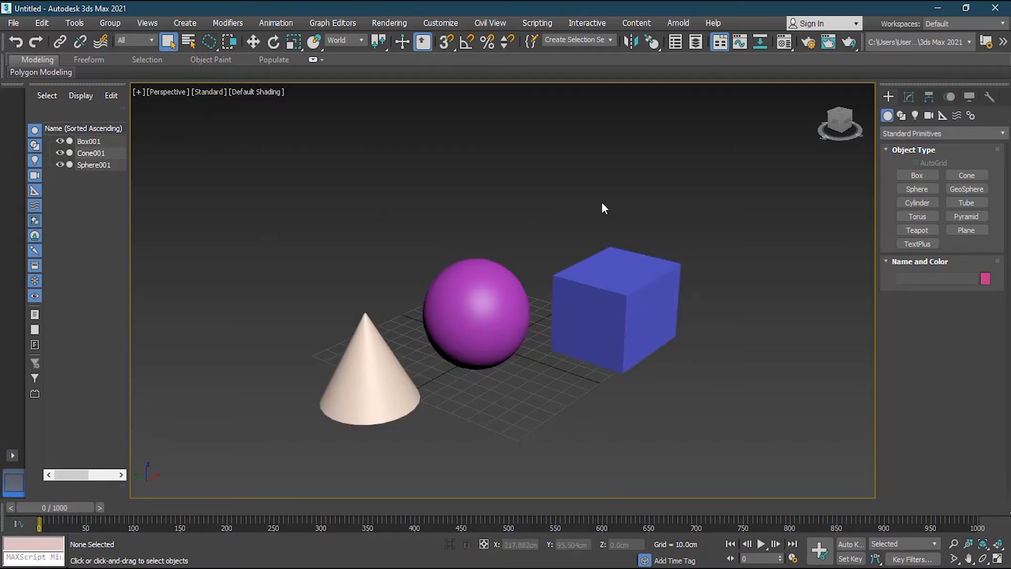
mouse_move(284, 167)
mouse_down()
mouse_move(256, 328)
mouse_move(311, 378)
mouse_move(435, 394)
mouse_move(452, 317)
mouse_move(541, 356)
mouse_move(622, 333)
mouse_move(537, 245)
mouse_move(406, 231)
mouse_move(311, 154)
mouse_move(276, 191)
mouse_up()
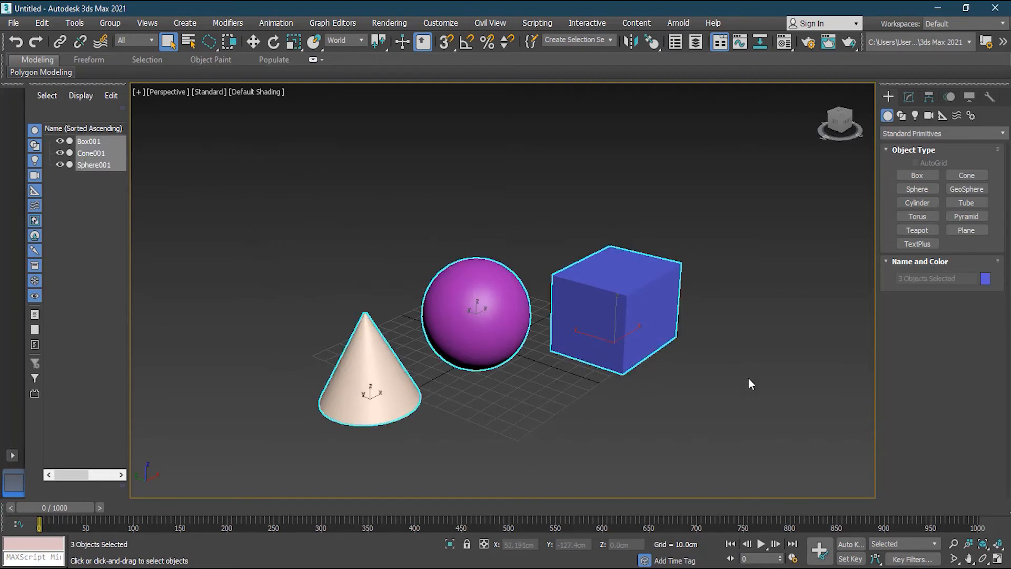
Step: Set the selection region to Paint, clear the selection, paint over the box, sphere and cone to select them together, and deselect everything
drag(209, 41, 209, 148)
click(345, 167)
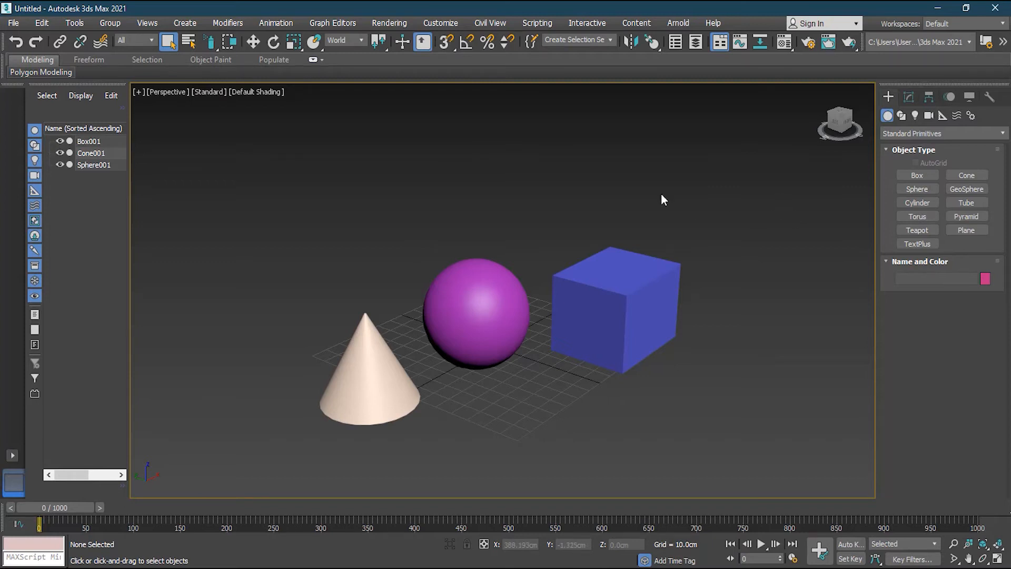
click(742, 180)
click(648, 276)
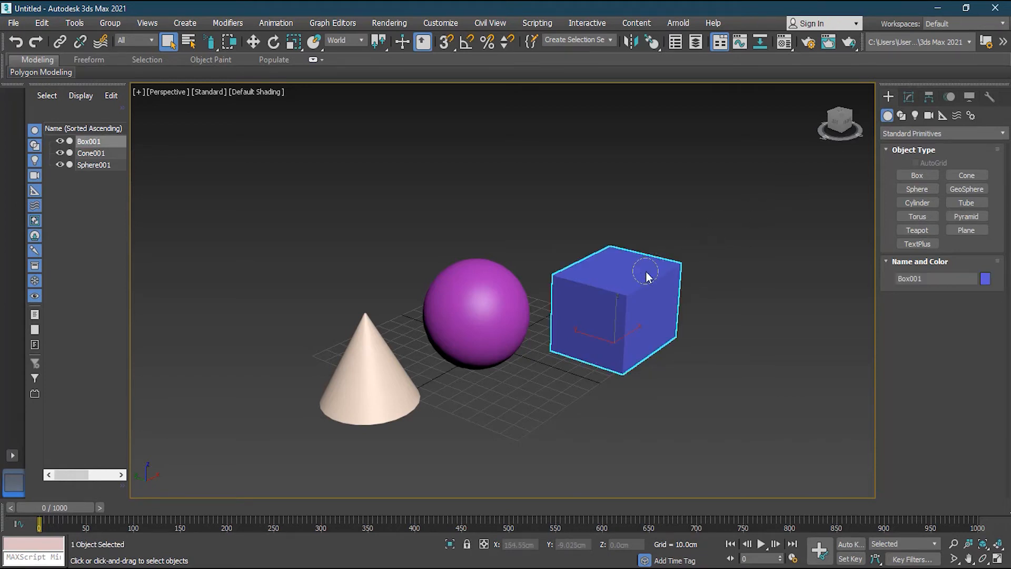
ctrl+click(488, 301)
ctrl+click(352, 353)
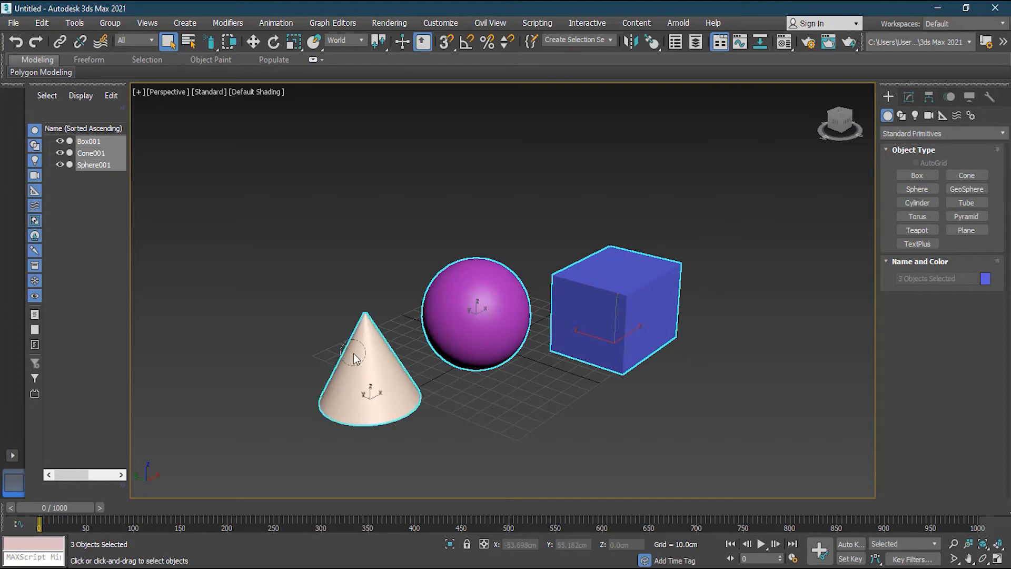
click(810, 174)
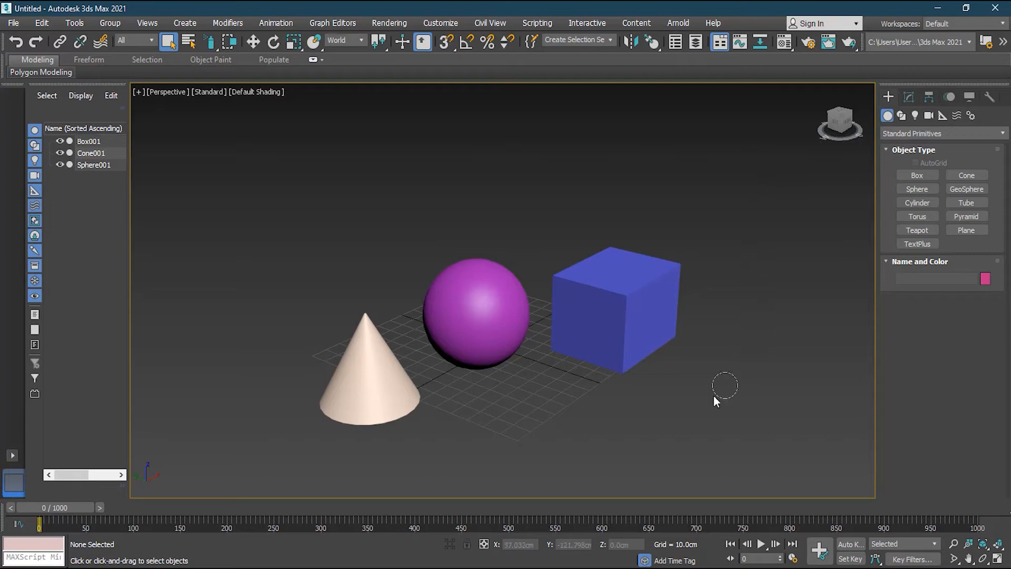
Step: Paint-select the sphere, add the box and the cone to the selection, and clear it
click(479, 342)
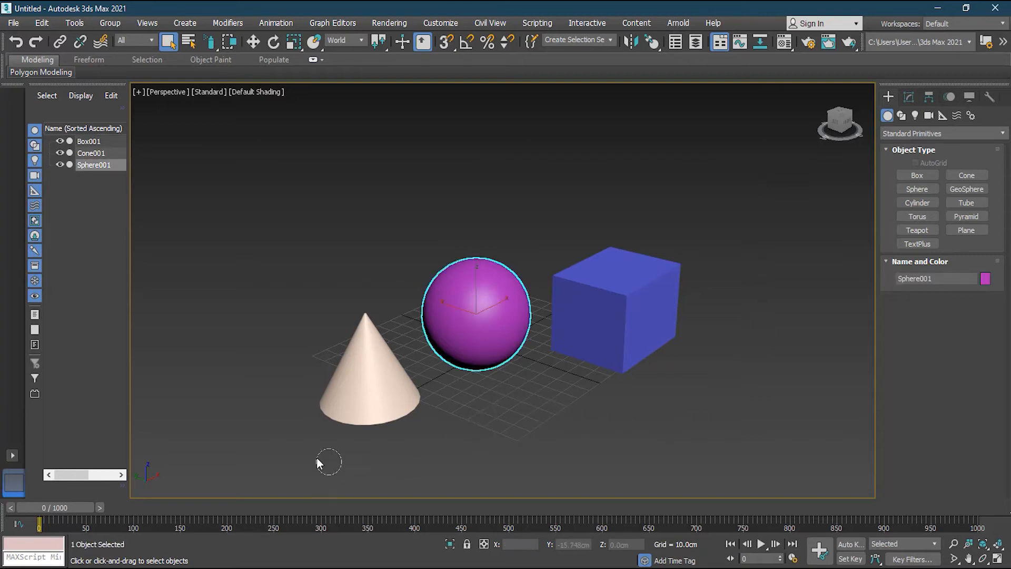
ctrl+click(586, 282)
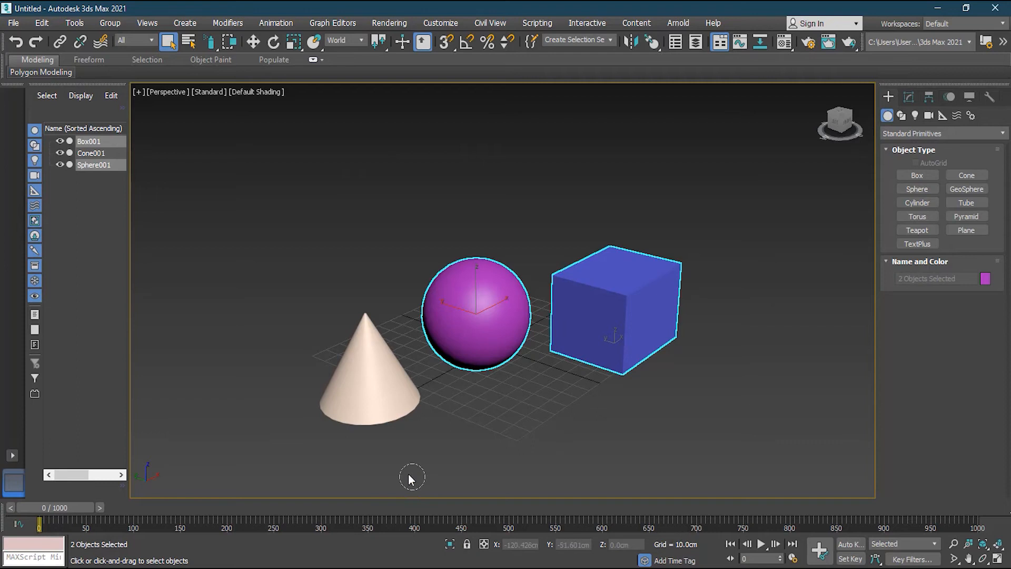
ctrl+click(377, 397)
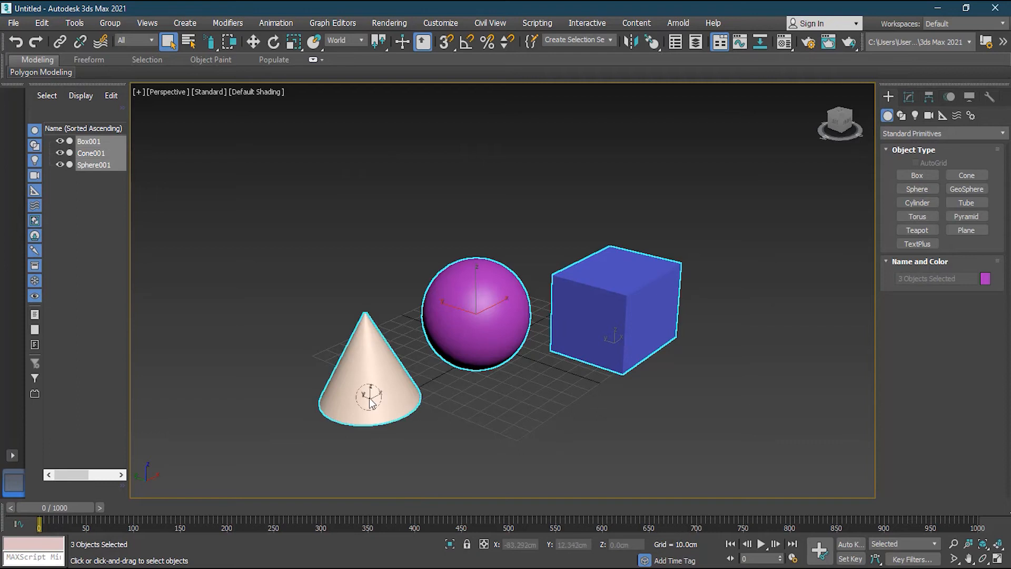
click(453, 159)
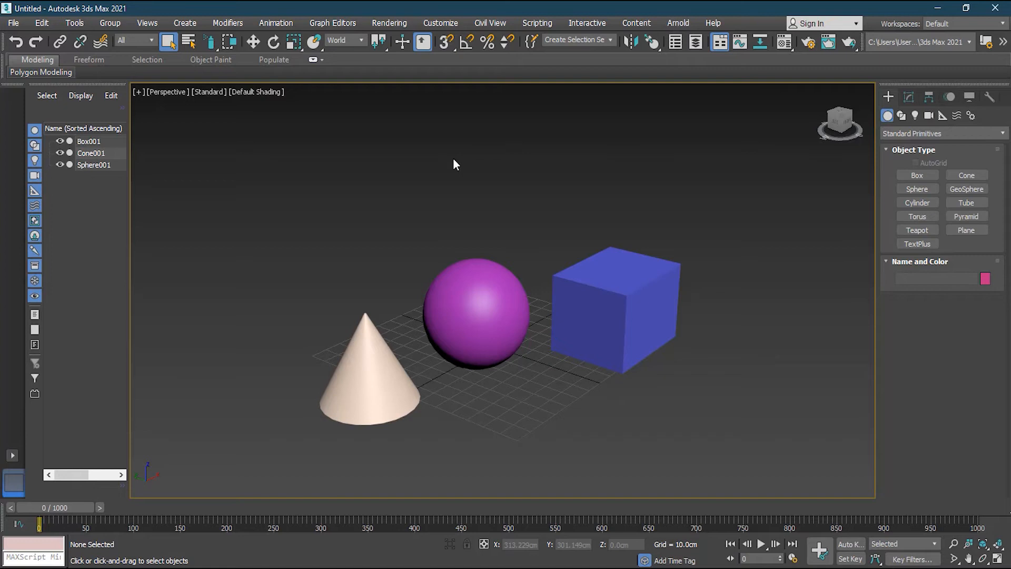
Step: Activate Select and Move, select the sphere and the cone in turn, and add the sphere and box to the cone's selection
key(w)
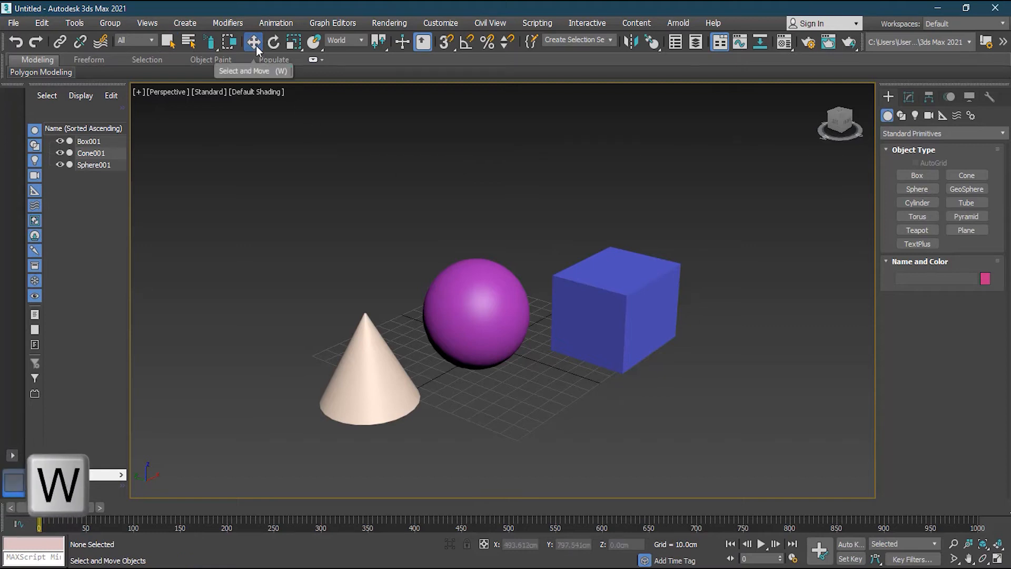
click(483, 286)
click(341, 383)
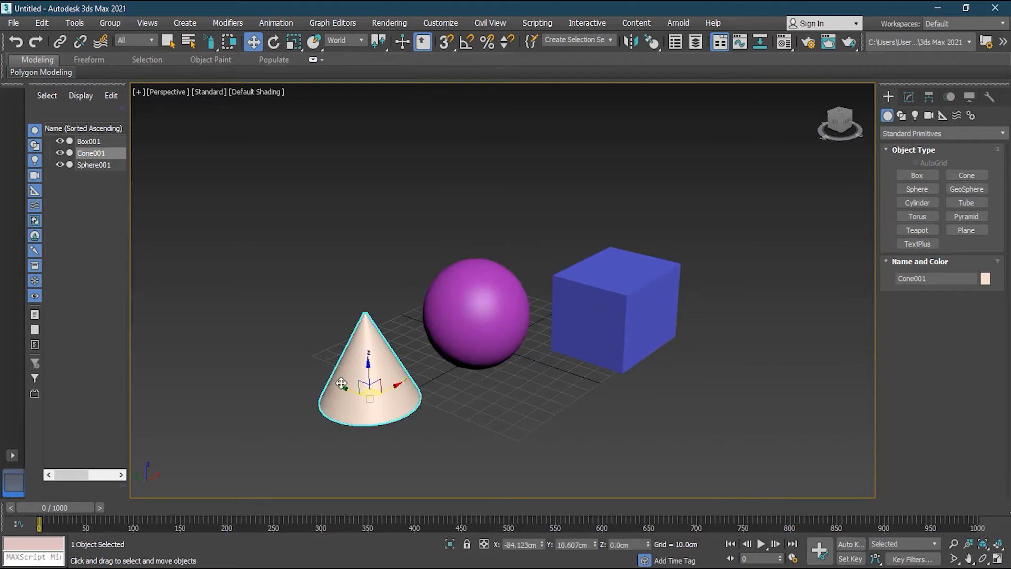
ctrl+click(453, 288)
ctrl+click(601, 288)
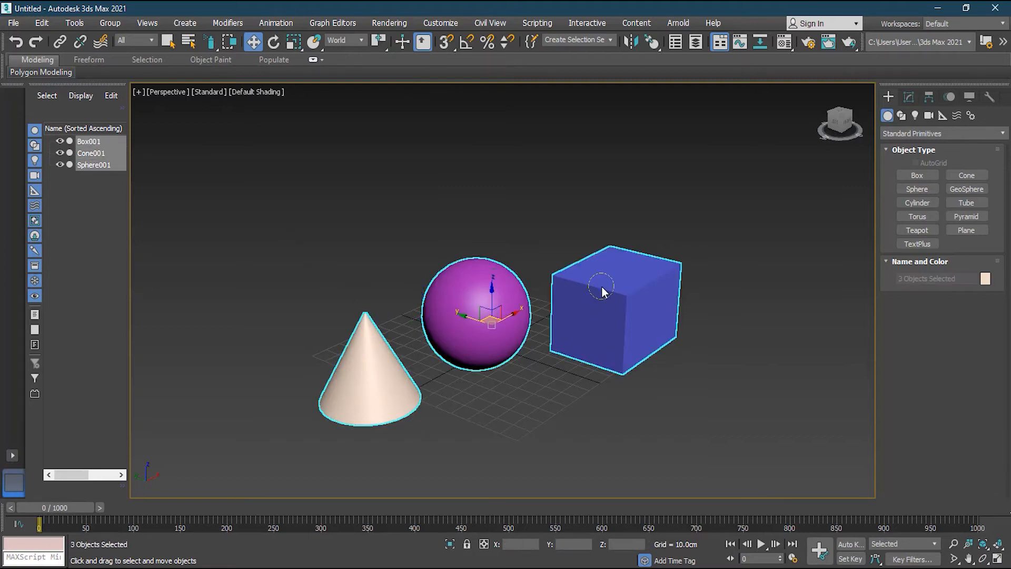
Step: Set the selection region to Rectangular, select all three objects with a rectangle across them, and clear the selection
drag(209, 42, 216, 63)
drag(288, 187, 624, 396)
click(749, 405)
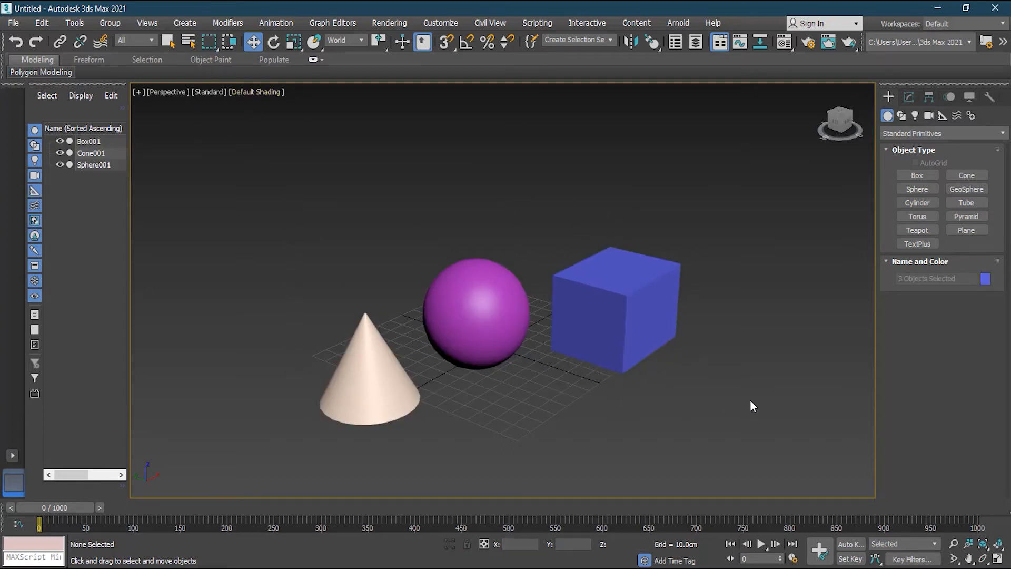
Step: With Select and Move active, select the box, sphere and cone individually in turn, finishing on the sphere
click(557, 275)
click(481, 283)
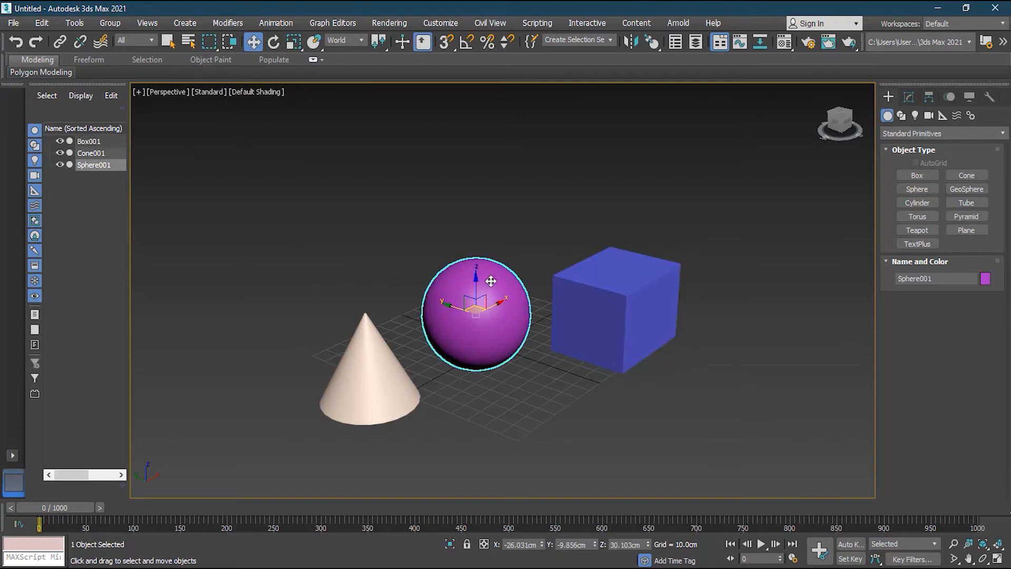
click(357, 345)
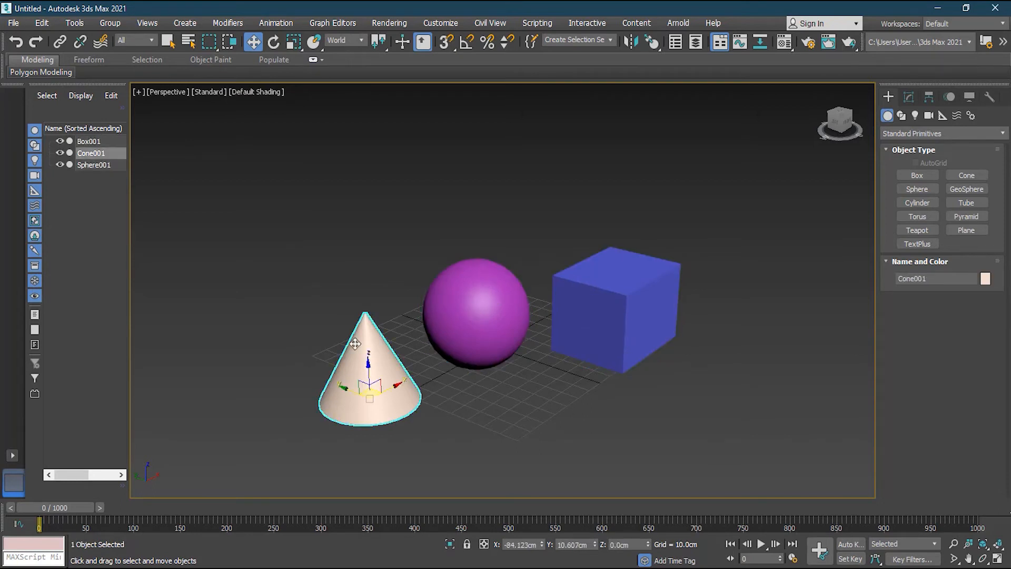
click(497, 303)
click(626, 295)
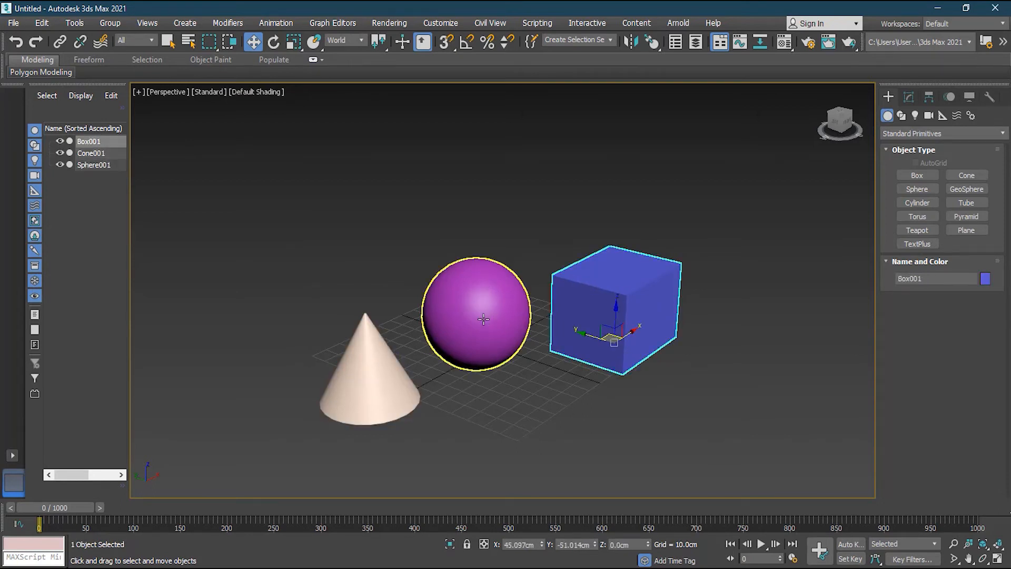
click(456, 304)
Step: Select all three objects with a rectangle while Select and Move is active, deselect them, and select only the sphere
drag(272, 190, 662, 369)
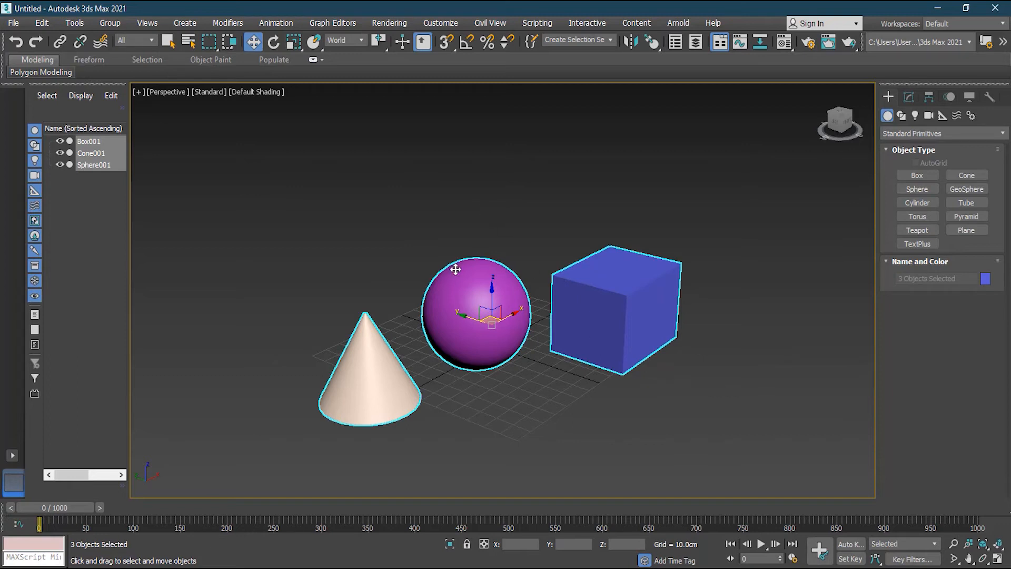
click(525, 221)
click(511, 321)
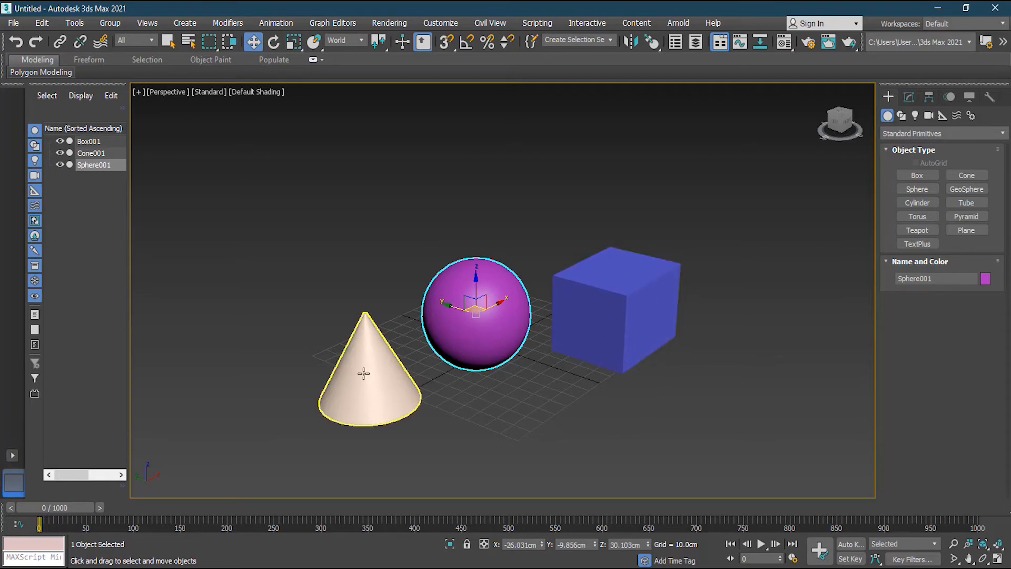
Step: Examine the Move gizmo on the selected sphere from different viewing angles and zoom distances
alt+middle_drag(598, 380, 554, 384)
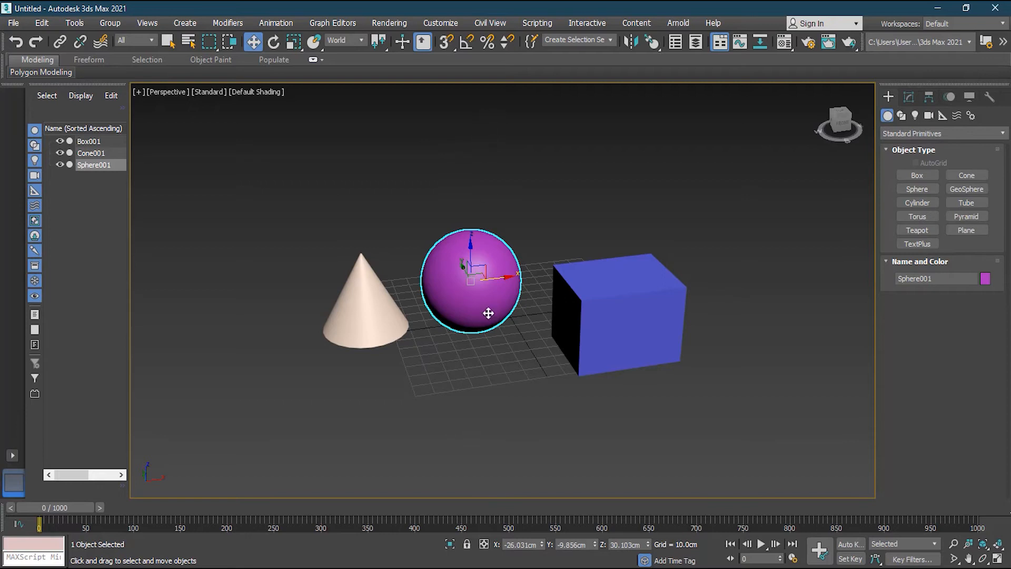
alt+middle_drag(429, 380, 494, 304)
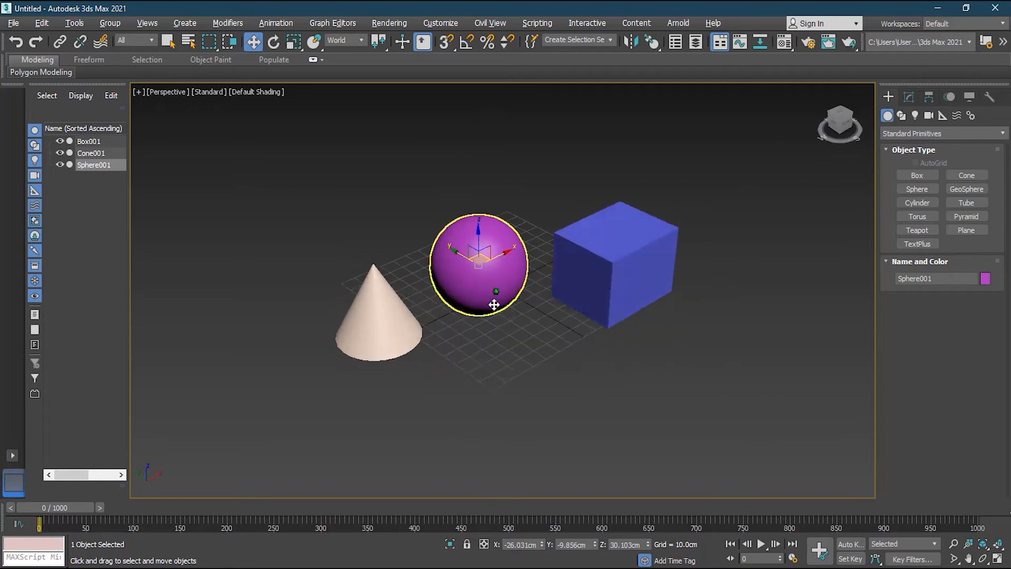
scroll(480, 248, up, 5)
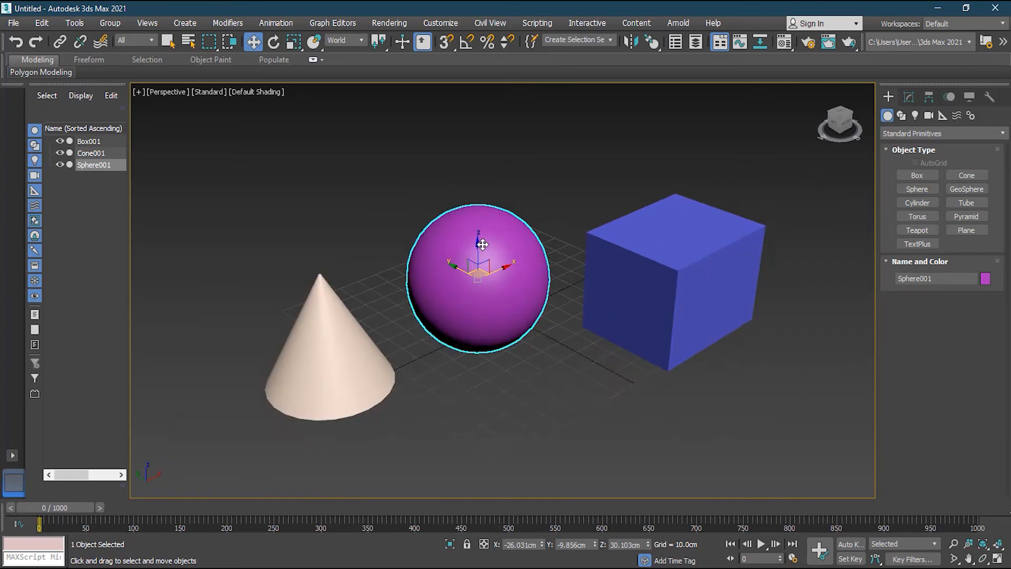
scroll(481, 252, up, 2)
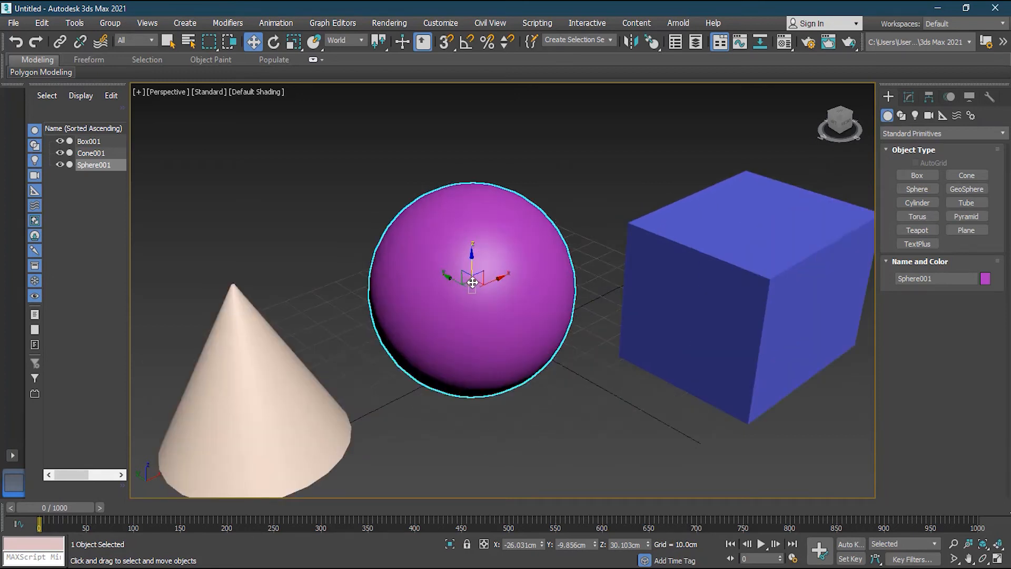
scroll(473, 283, up, 5)
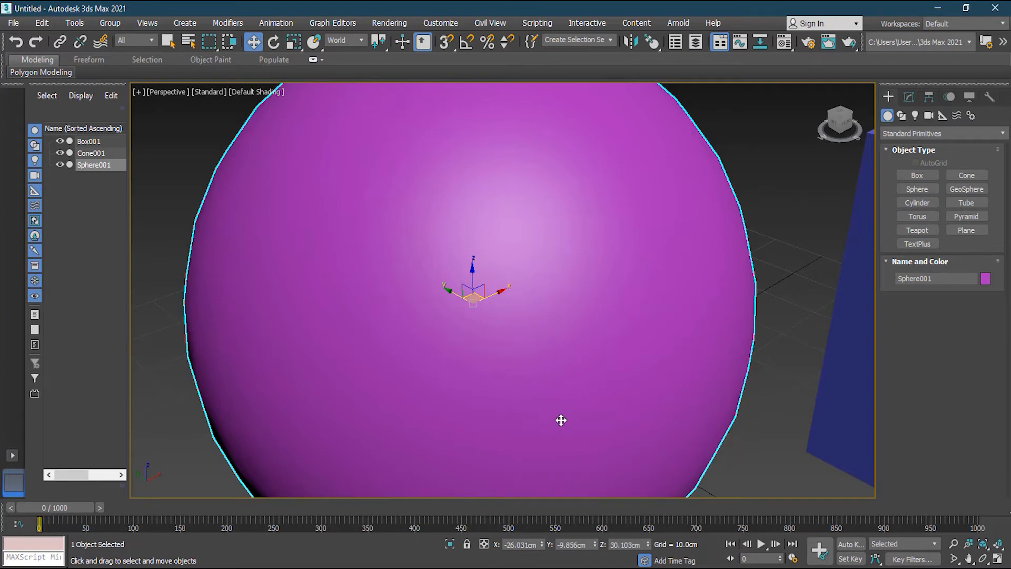
scroll(547, 394, down, 6)
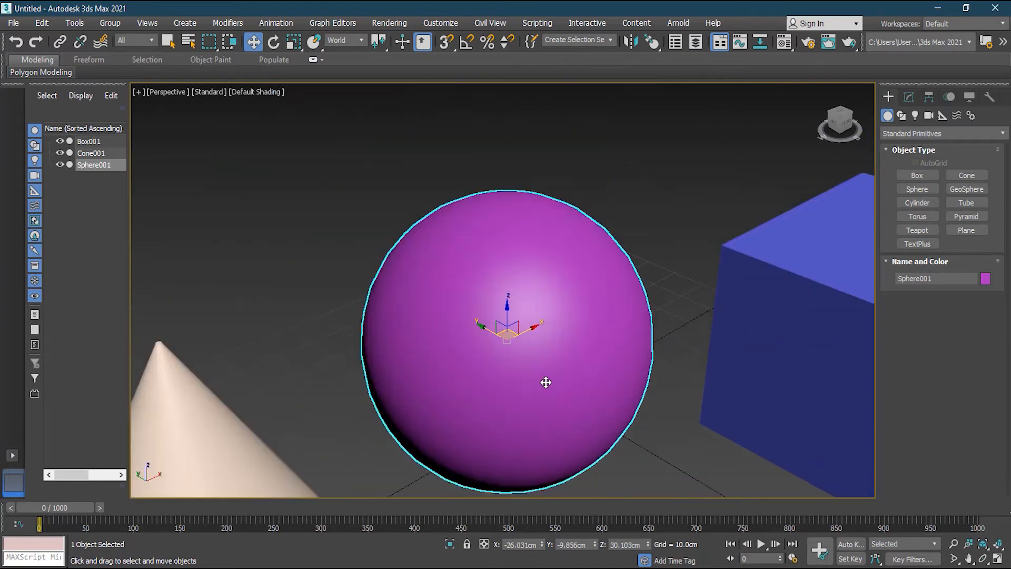
scroll(587, 484, up, 3)
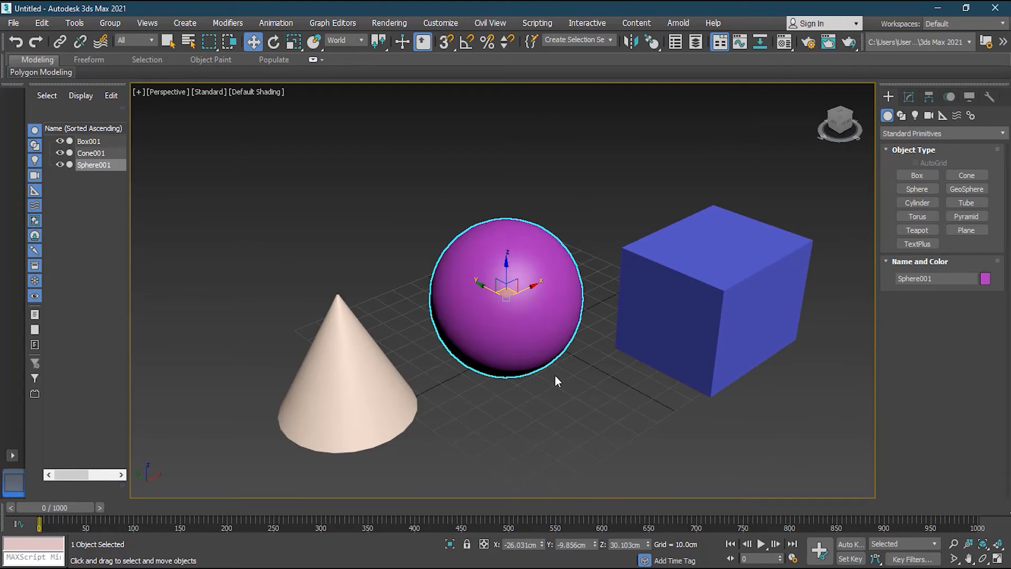
Step: Enlarge the Move gizmo on the sphere by four increments and shrink it back by four increments
key(equal)
key(equal)
key(equal)
key(equal)
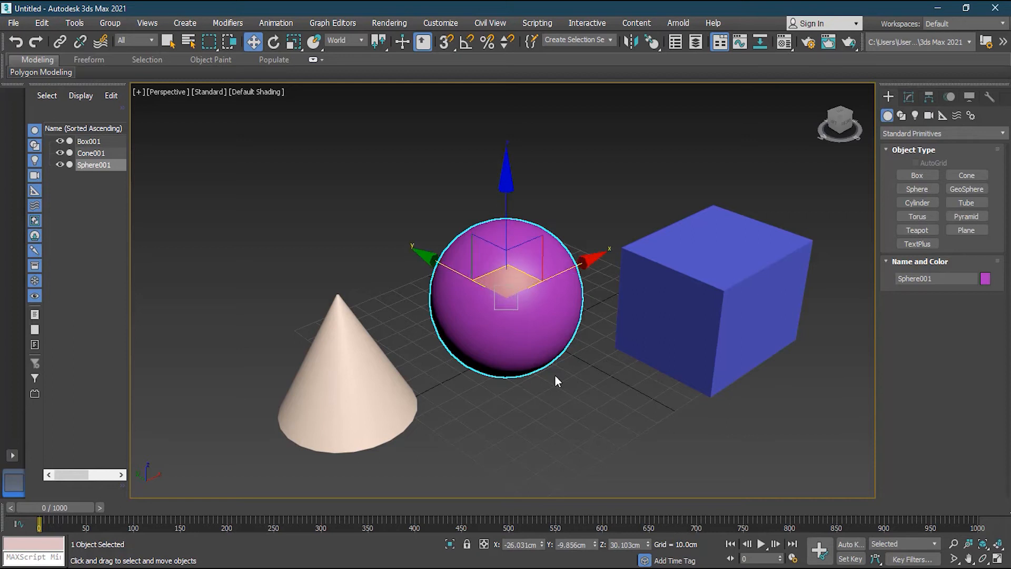
key(minus)
key(minus)
key(minus)
key(minus)
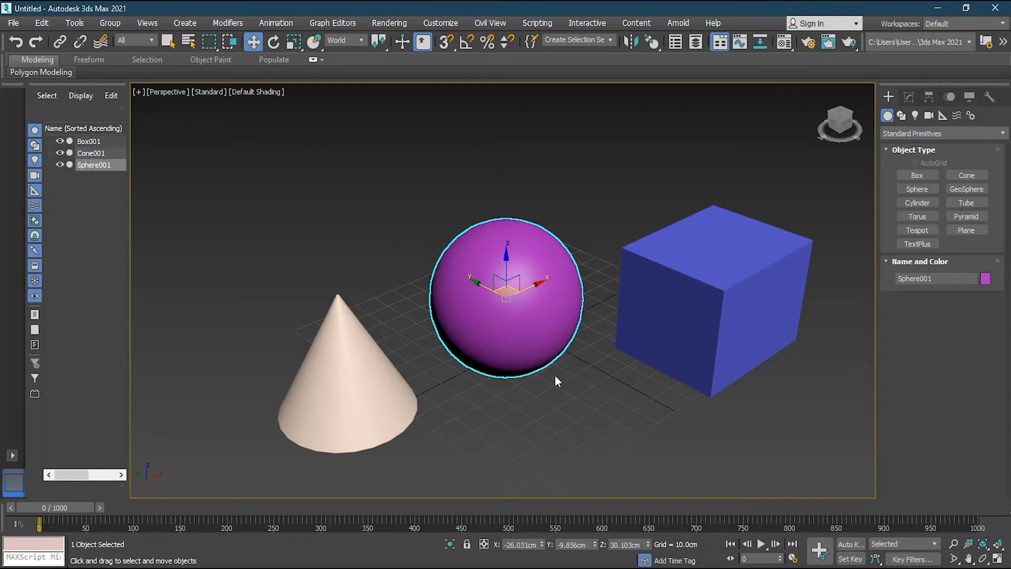
Step: Enlarge the sphere's Move gizmo so that its axis arrows extend to about the sphere's outline
key(equal)
key(equal)
key(equal)
key(equal)
key(equal)
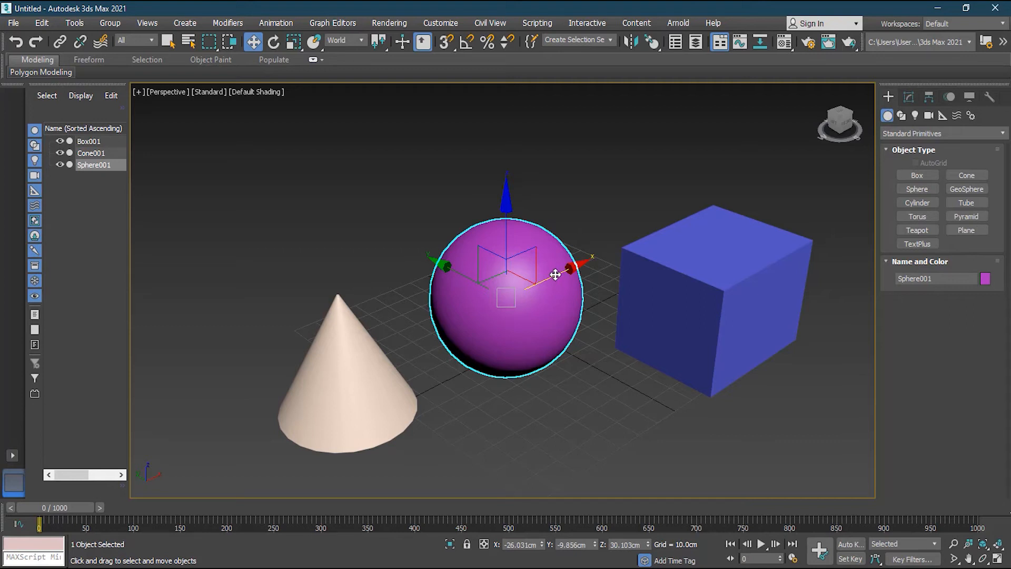
Step: Move the sphere along each axis separately to about X -22.71 cm, Y -9.94 cm and Z 33.89 cm
drag(542, 284, 561, 422)
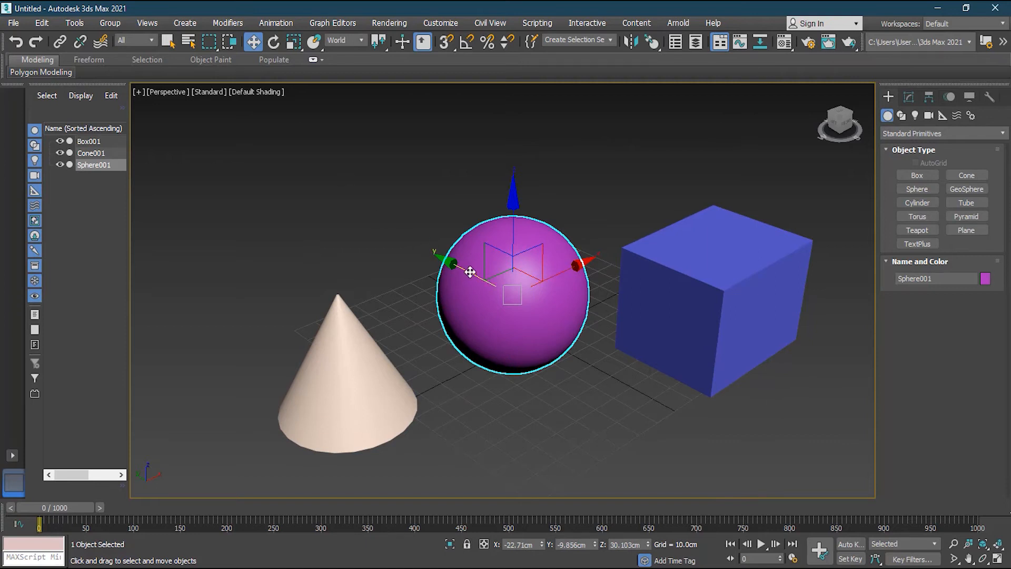
drag(463, 263, 469, 293)
mouse_move(514, 226)
mouse_down()
mouse_move(524, 84)
mouse_move(521, 364)
mouse_move(516, 128)
mouse_move(511, 279)
mouse_move(503, 203)
mouse_move(501, 219)
mouse_up()
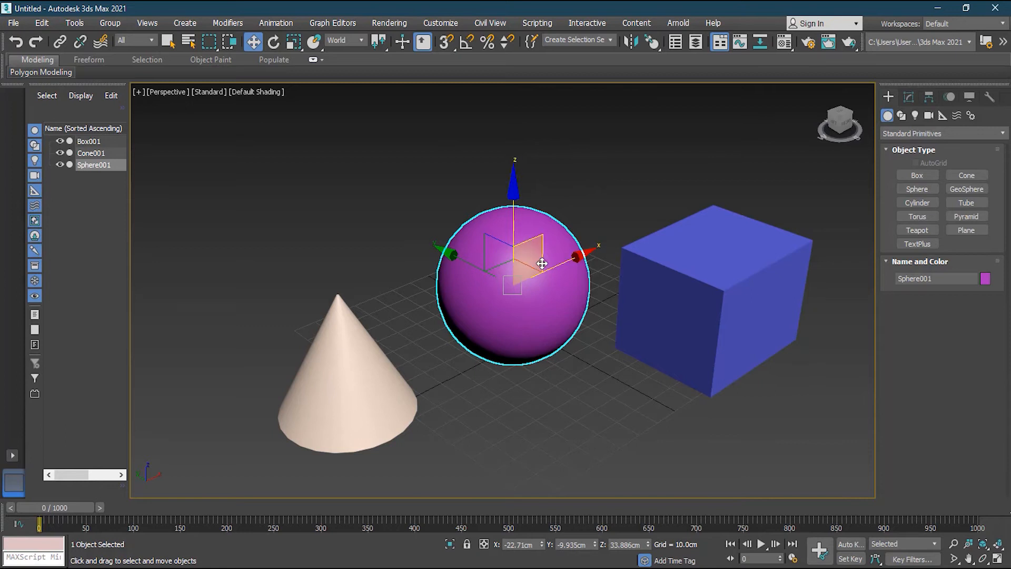
Step: Get a closer, lower-angled view of the sphere and enlarge its Move gizmo by two increments
alt+middle_drag(592, 283, 526, 255)
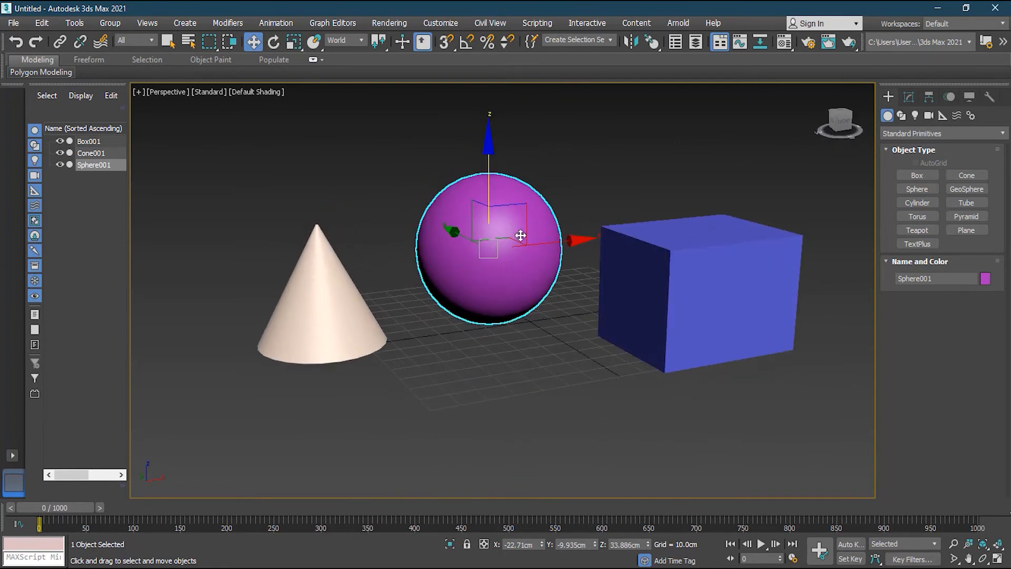
scroll(451, 189, up, 3)
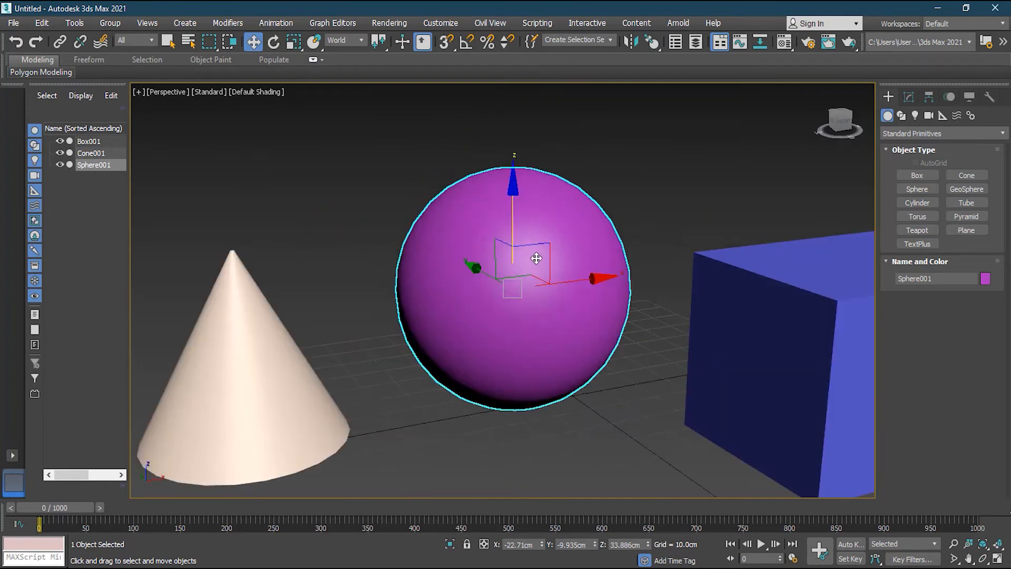
key(equal)
key(equal)
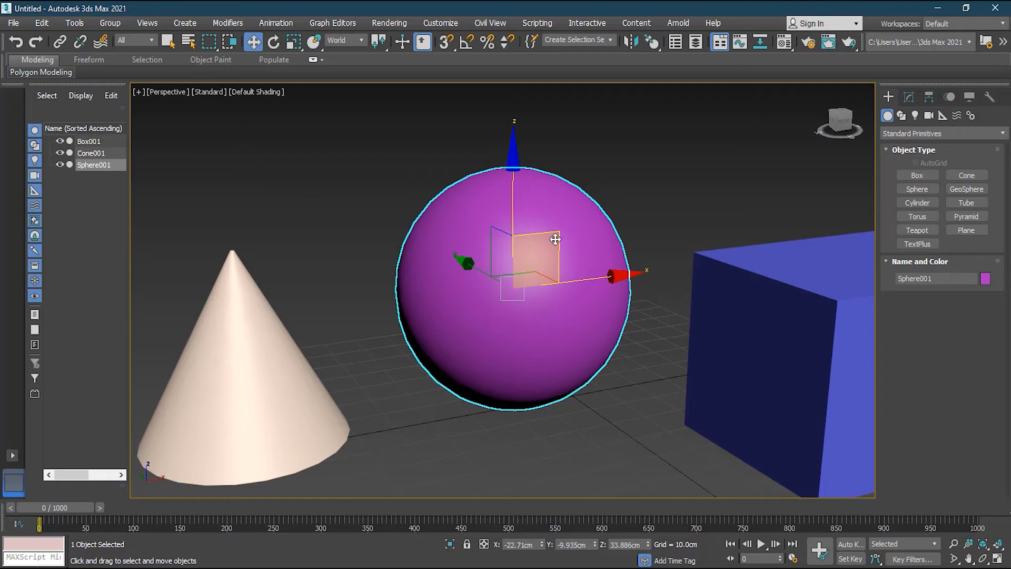
Step: Move the sphere in the XZ and YZ planes to about X -11.85 cm, Y -11.78 cm and Z 38.09 cm
alt+middle_drag(492, 232, 542, 228)
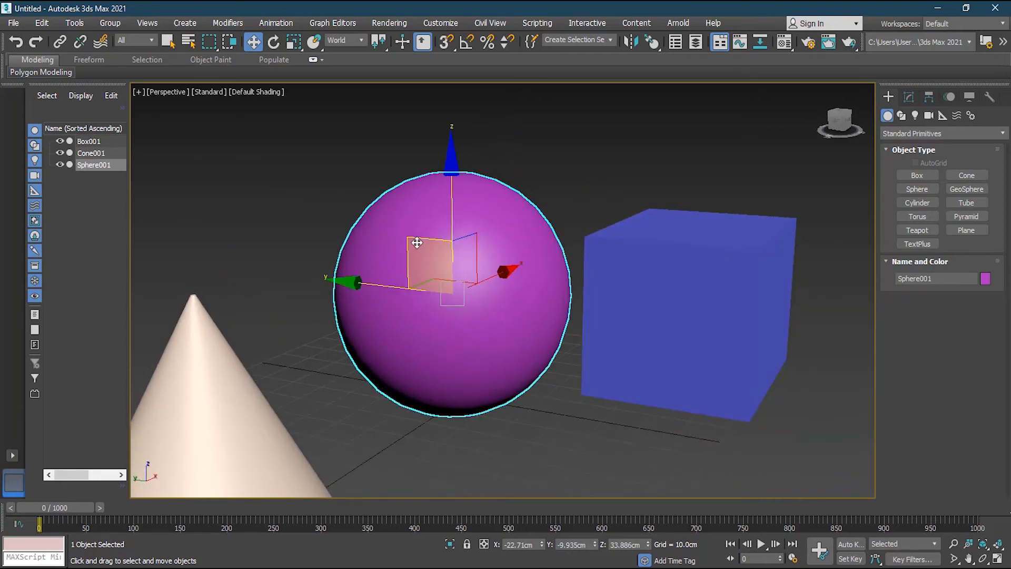
alt+middle_drag(377, 264, 594, 272)
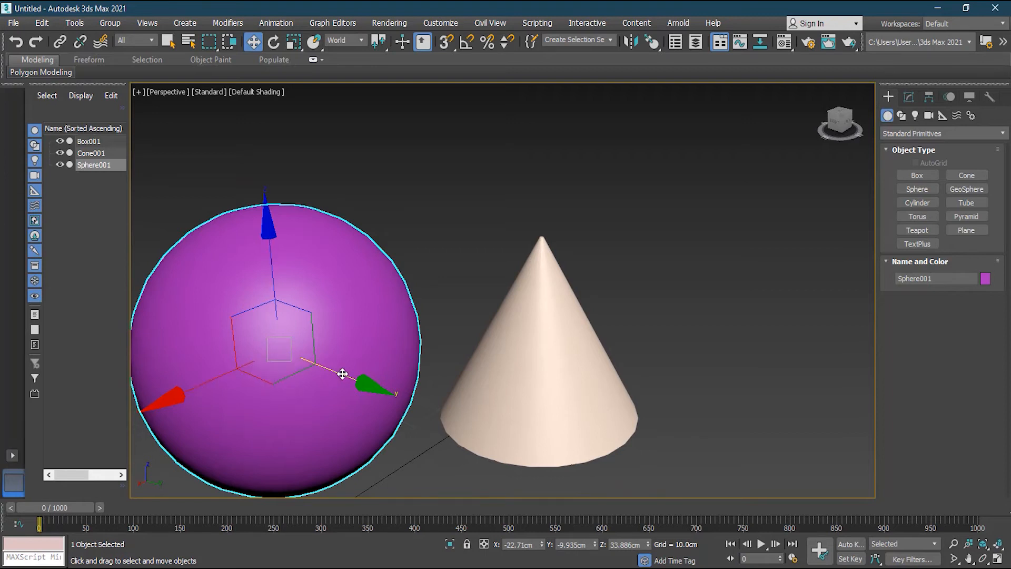
alt+middle_drag(313, 368, 130, 375)
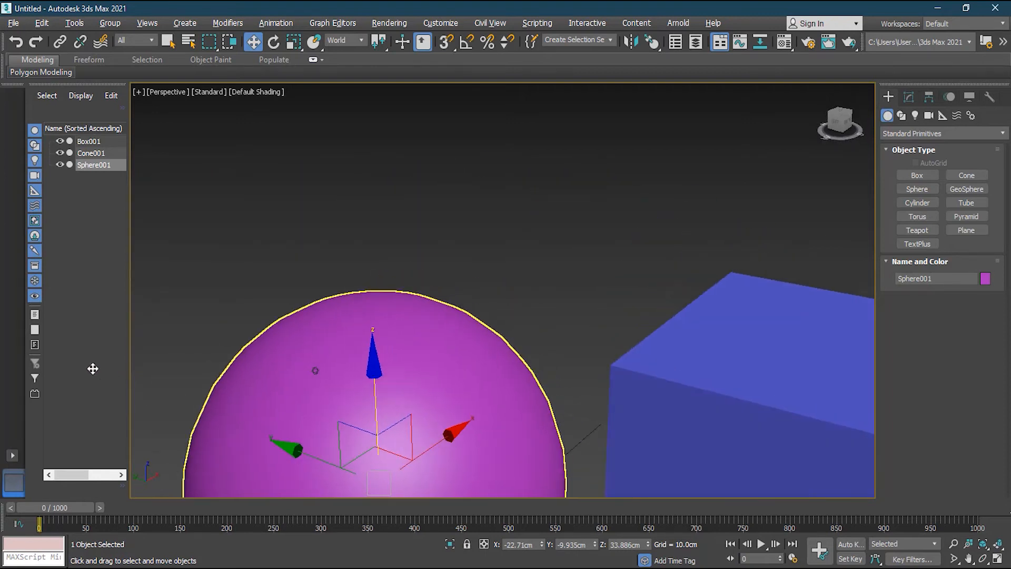
alt+middle_drag(390, 424, 453, 341)
drag(452, 336, 429, 324)
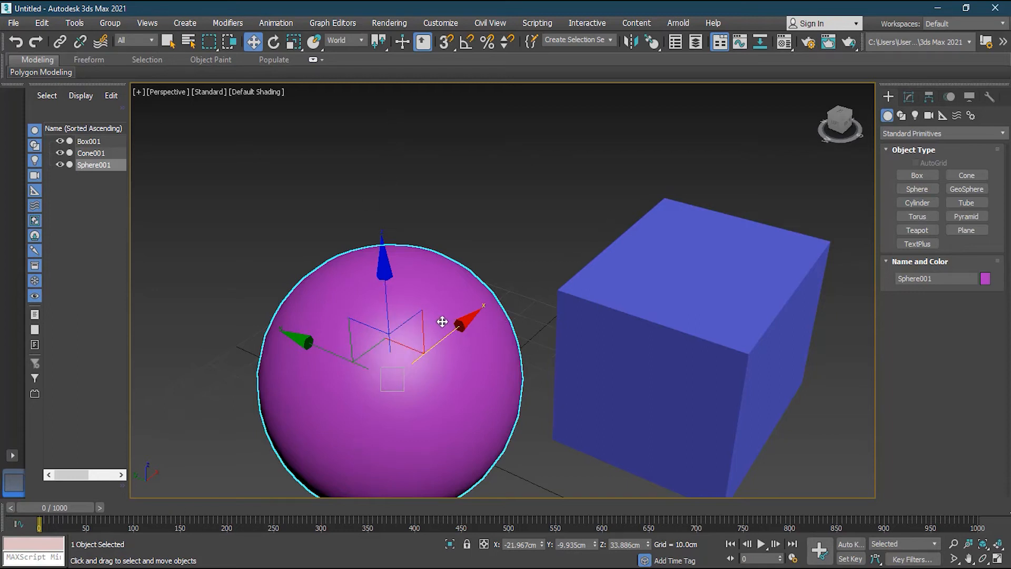
drag(419, 327, 326, 287)
drag(386, 338, 448, 291)
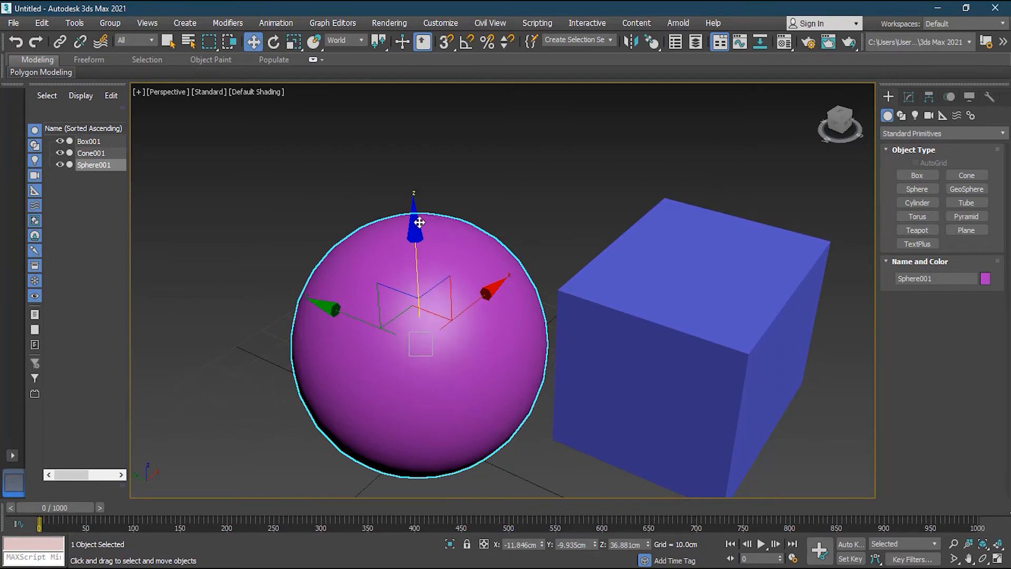
mouse_move(380, 287)
mouse_down()
mouse_move(219, 174)
mouse_move(451, 334)
mouse_move(375, 164)
mouse_move(368, 349)
mouse_move(399, 300)
mouse_move(410, 300)
mouse_move(400, 345)
mouse_move(416, 283)
mouse_move(386, 285)
mouse_up()
Step: Move the sphere in the XY plane to about X 11.34 cm and Y 4.46 cm
alt+middle_drag(586, 386, 364, 393)
alt+middle_drag(747, 356, 573, 299)
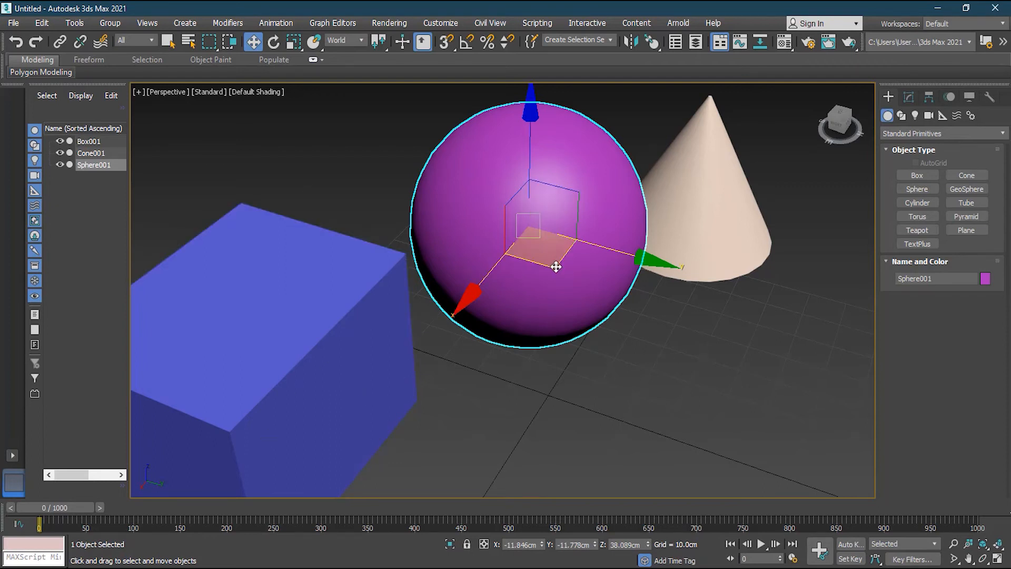
drag(558, 257, 604, 341)
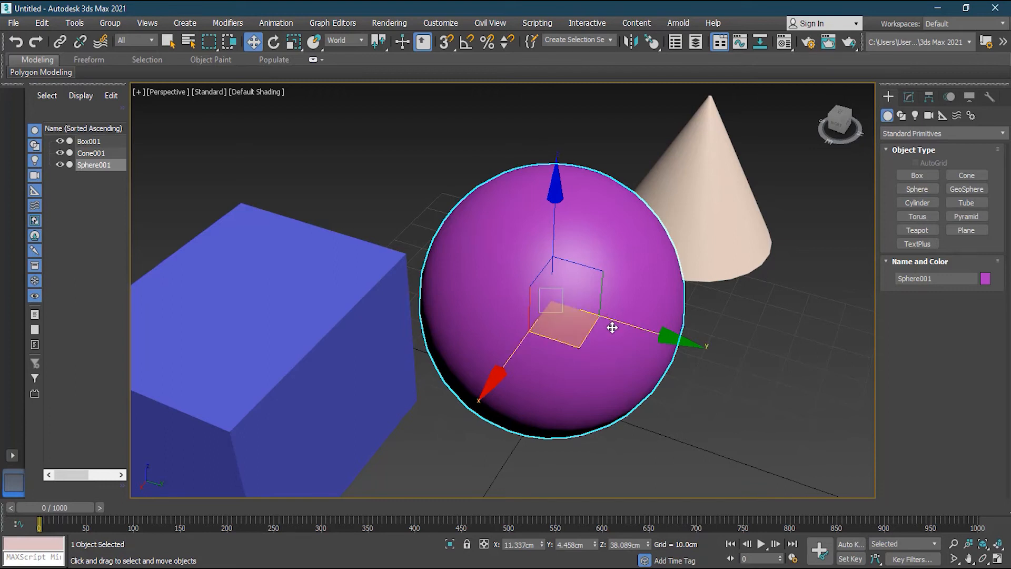
Step: Move the sphere freely in the view plane to about X 8.66 cm, Y 12.45 cm and Z 31.47 cm
scroll(600, 326, down, 1)
scroll(590, 324, down, 1)
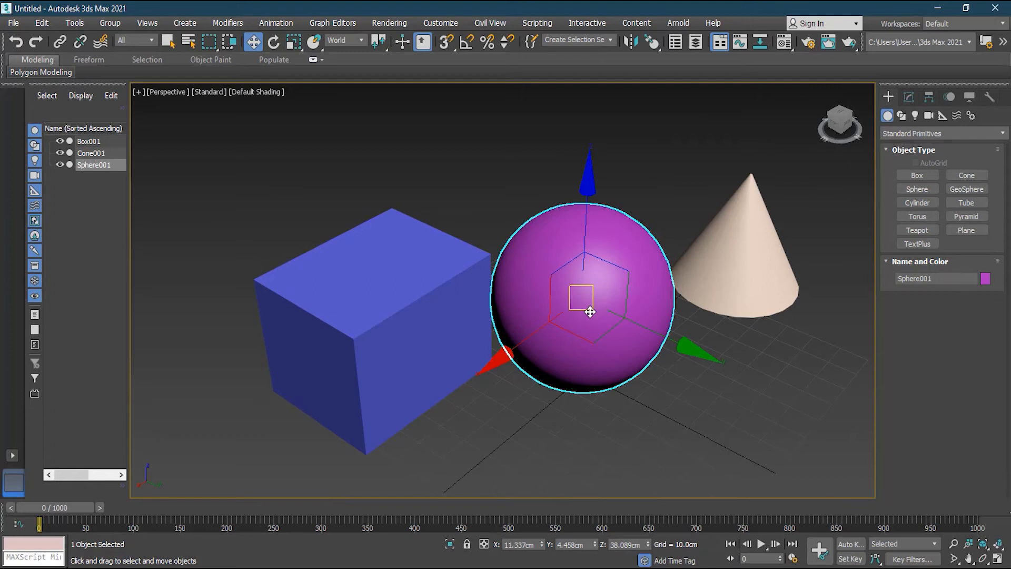
drag(590, 312, 588, 343)
alt+middle_drag(649, 344, 638, 331)
mouse_move(713, 300)
alt+middle_down()
mouse_move(700, 297)
mouse_move(707, 287)
mouse_move(710, 307)
alt+middle_up()
middle_drag(771, 290, 698, 257)
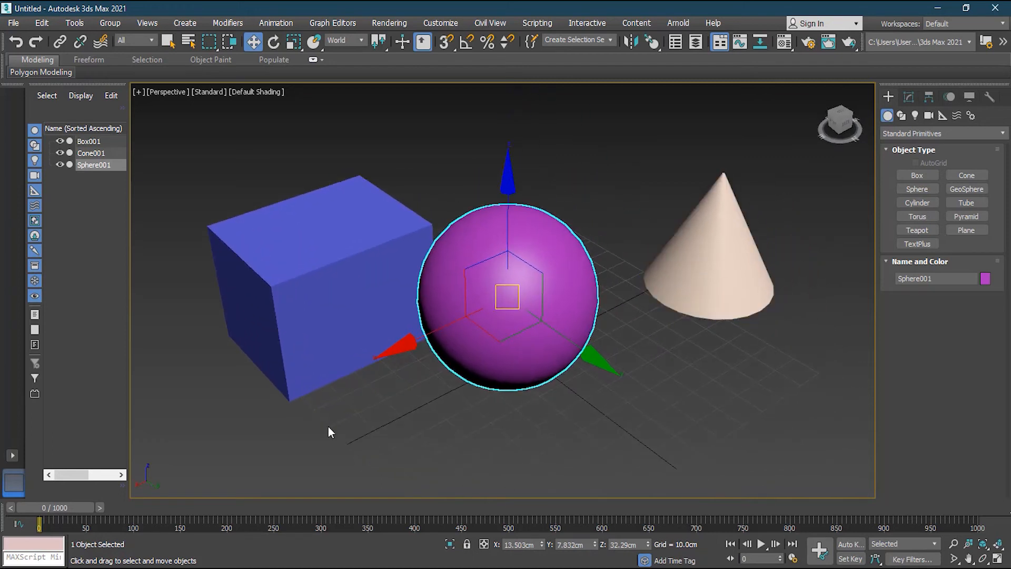
mouse_move(515, 304)
mouse_down()
mouse_move(479, 149)
mouse_move(516, 418)
mouse_move(515, 148)
mouse_move(531, 252)
mouse_move(514, 451)
mouse_move(649, 248)
mouse_move(519, 280)
mouse_move(532, 308)
mouse_up()
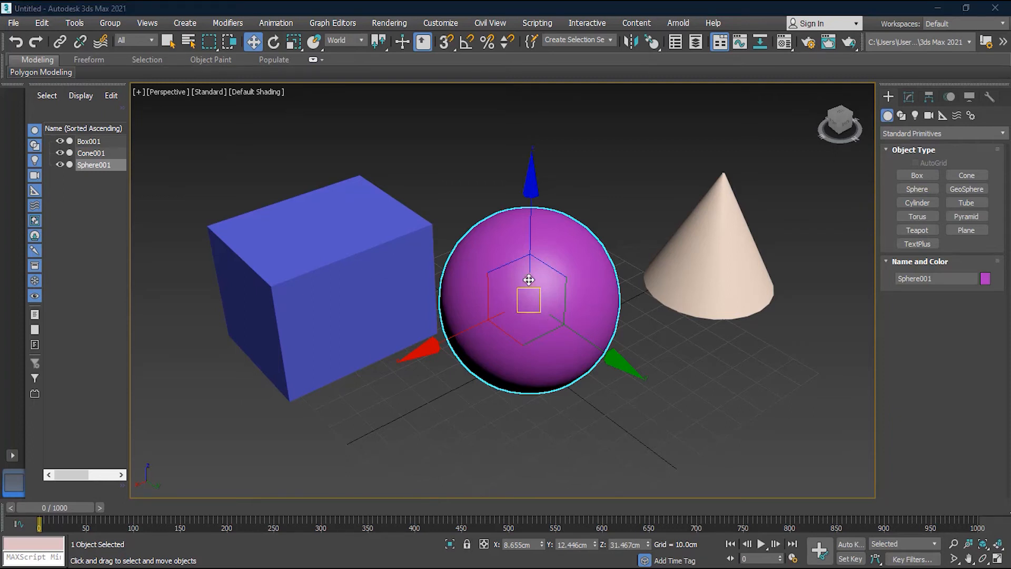
Step: Region-select the box, sphere and cone together and move all three slightly in the view plane
scroll(530, 279, down, 2)
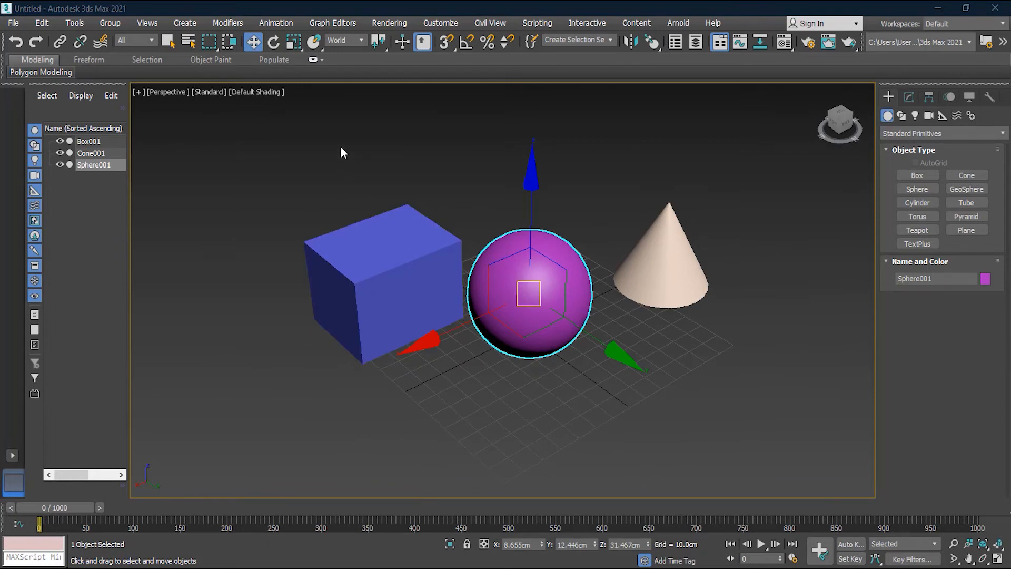
drag(338, 135, 690, 330)
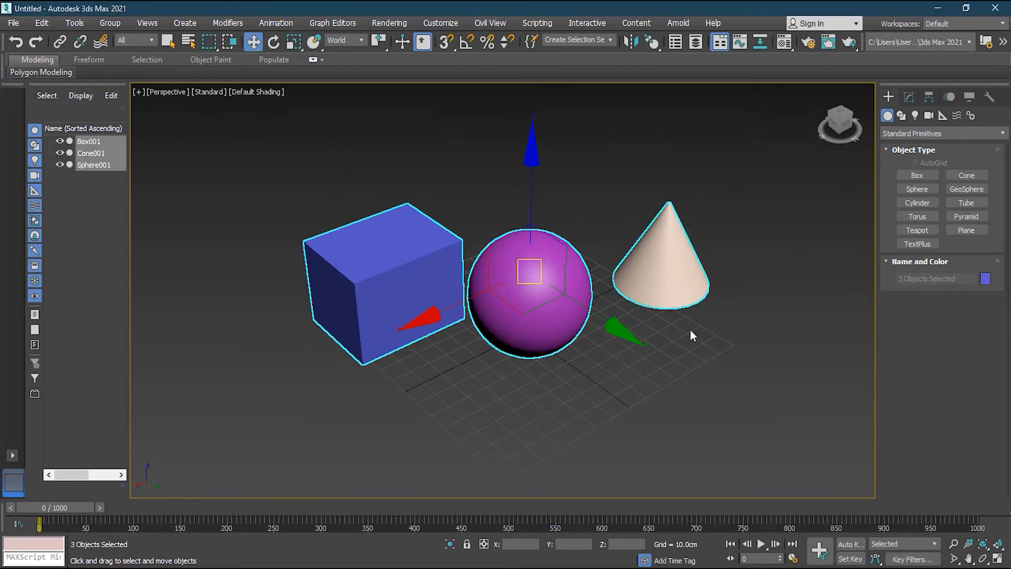
drag(589, 312, 802, 436)
drag(533, 327, 447, 313)
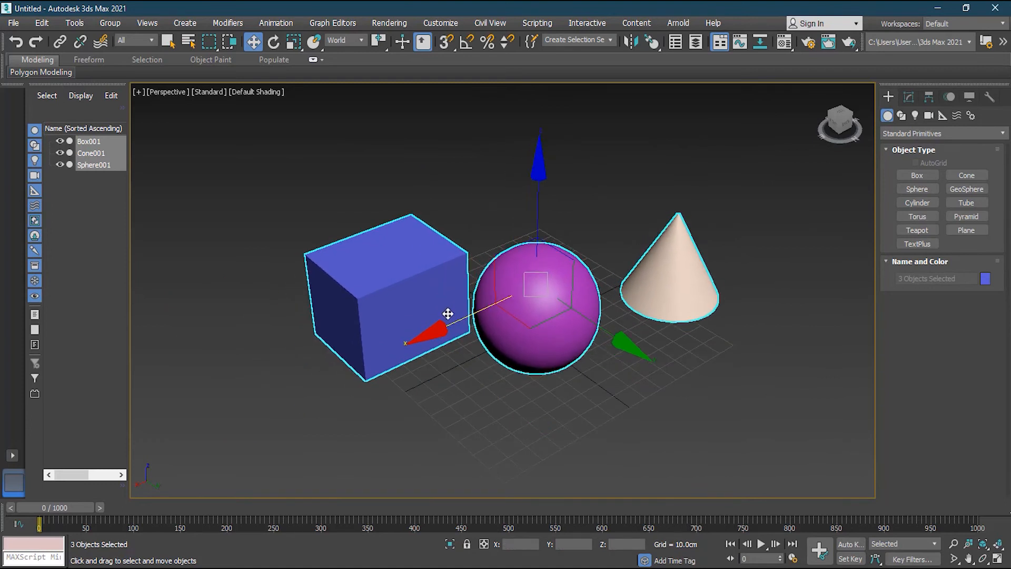
Step: Shrink the Move gizmo of the three selected objects by five increments
key(minus)
key(minus)
key(minus)
key(minus)
key(minus)
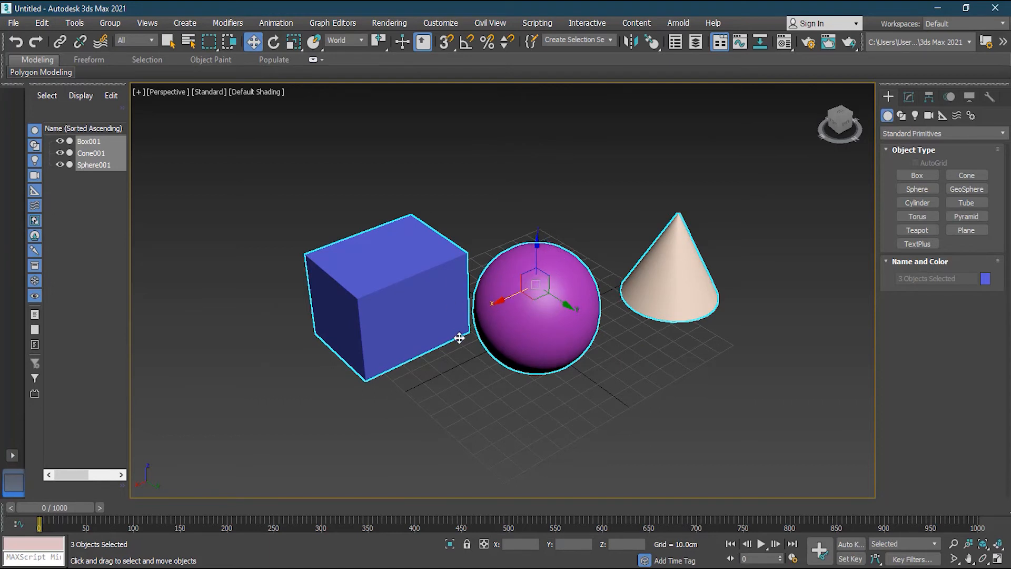
Step: Activate Select and Rotate and select only the sphere
mouse_move(606, 337)
alt+middle_down()
mouse_move(618, 335)
mouse_move(608, 333)
alt+middle_up()
alt+middle_drag(661, 253, 664, 256)
middle_drag(638, 210, 609, 221)
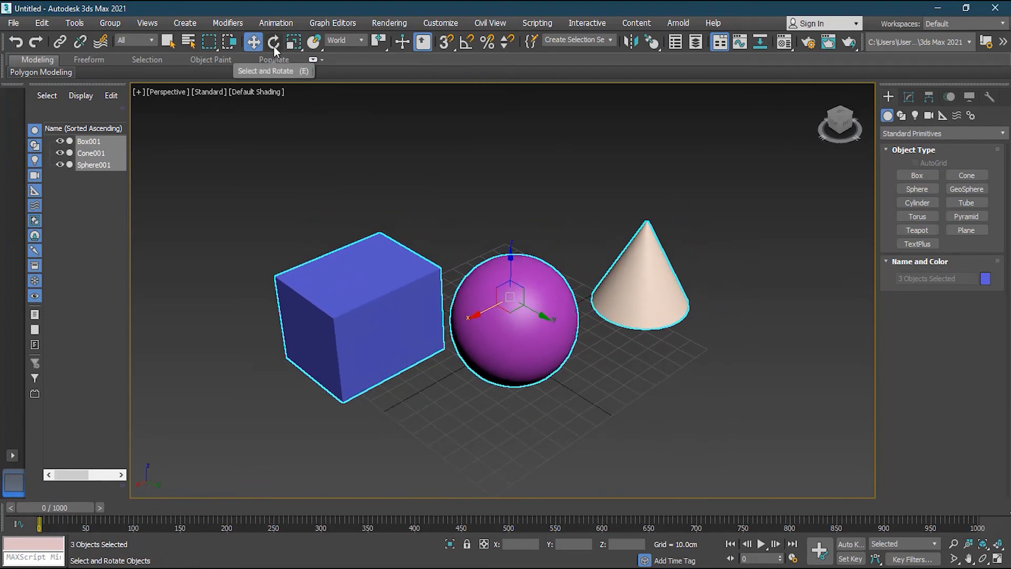
key(e)
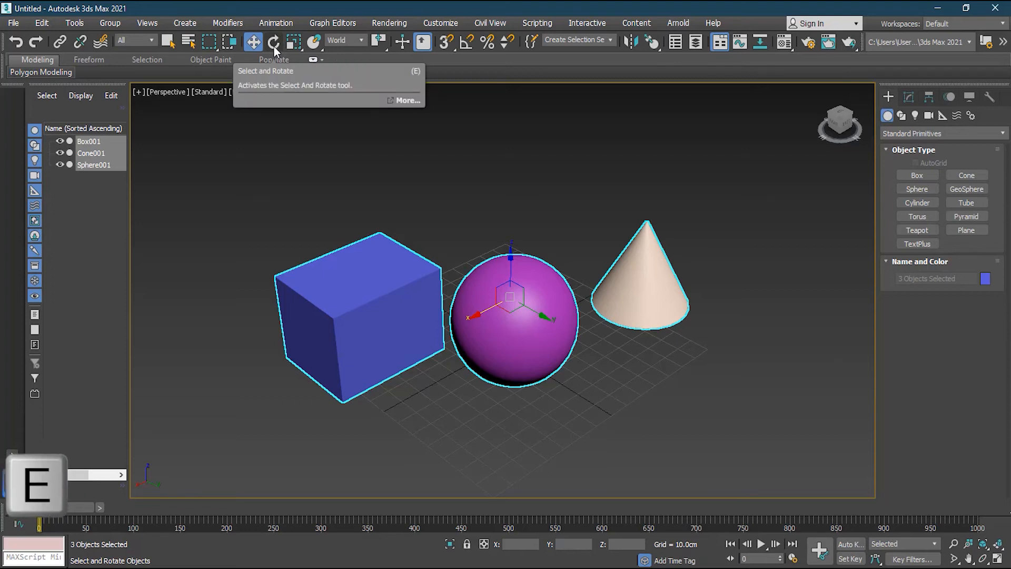
click(274, 46)
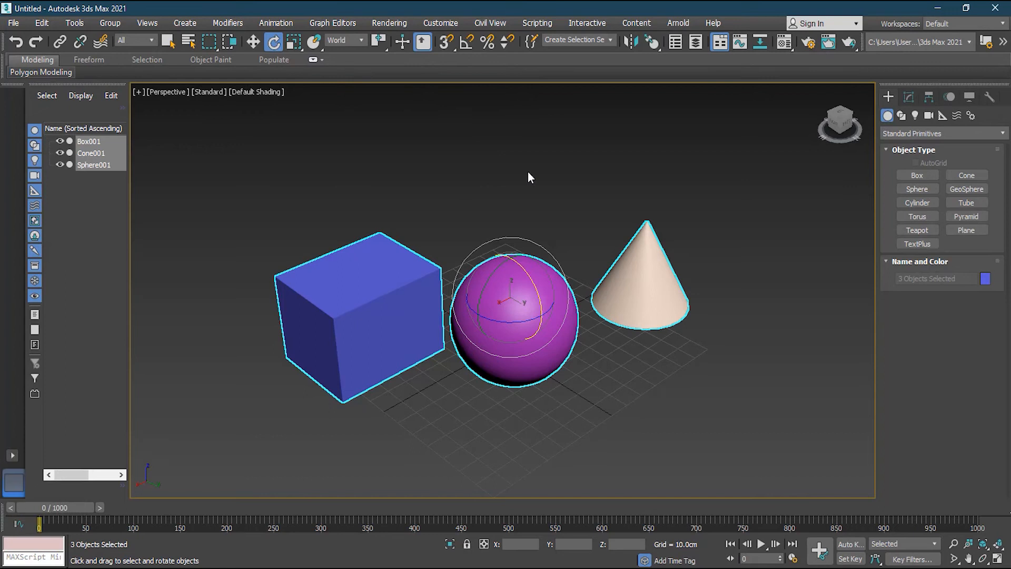
mouse_move(566, 377)
alt+middle_down()
mouse_move(551, 371)
mouse_move(564, 357)
mouse_move(570, 379)
alt+middle_up()
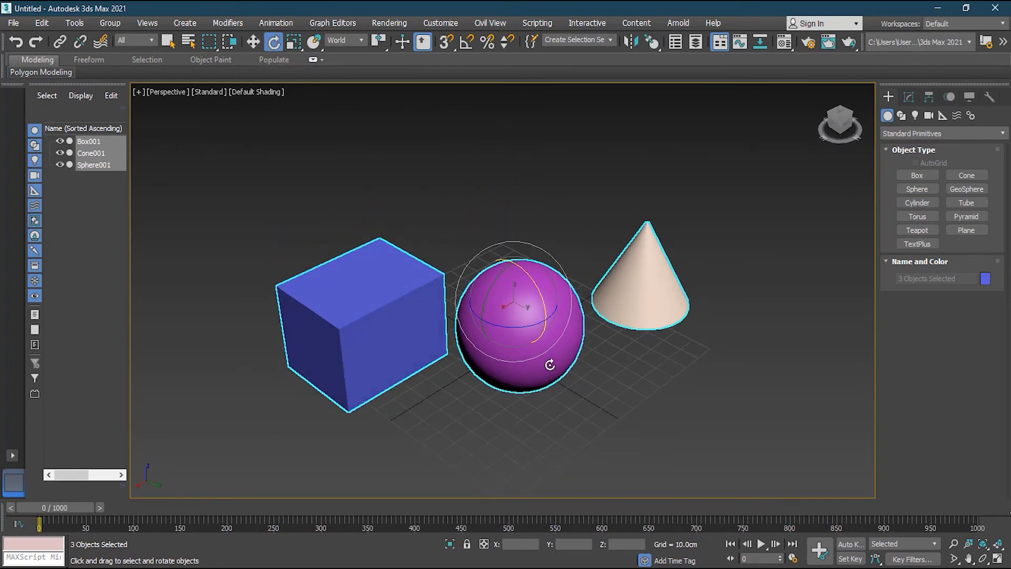
click(552, 339)
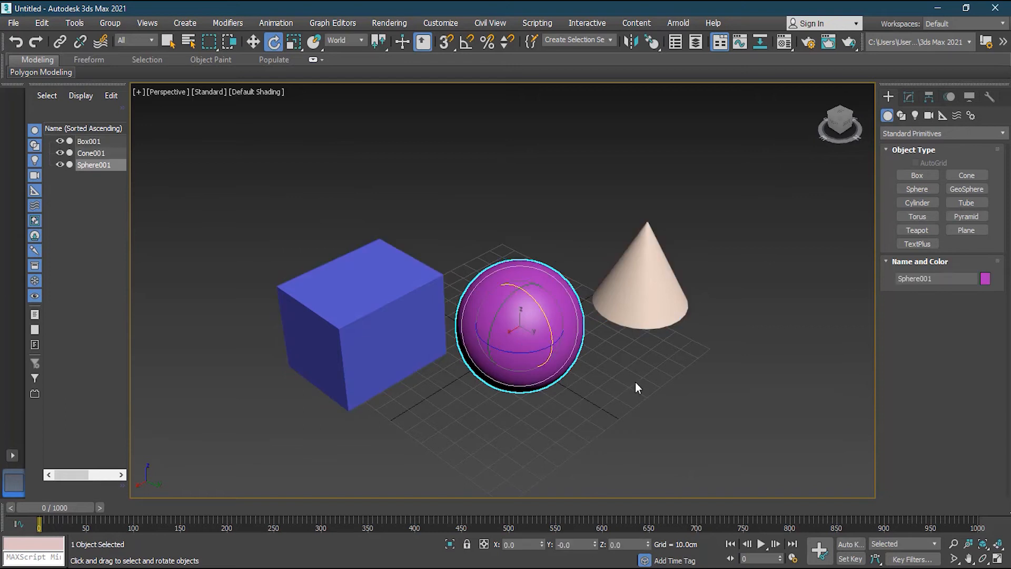
Step: Enlarge the sphere's Rotate gizmo until its rings extend well beyond the sphere's outline
scroll(603, 363, up, 3)
scroll(569, 363, down, 3)
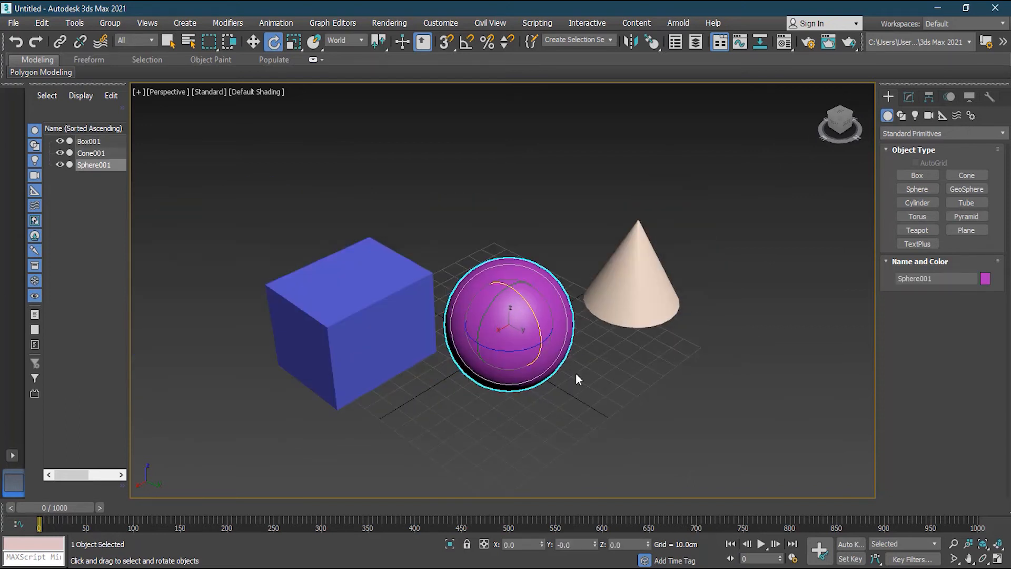
key(equal)
key(equal)
key(equal)
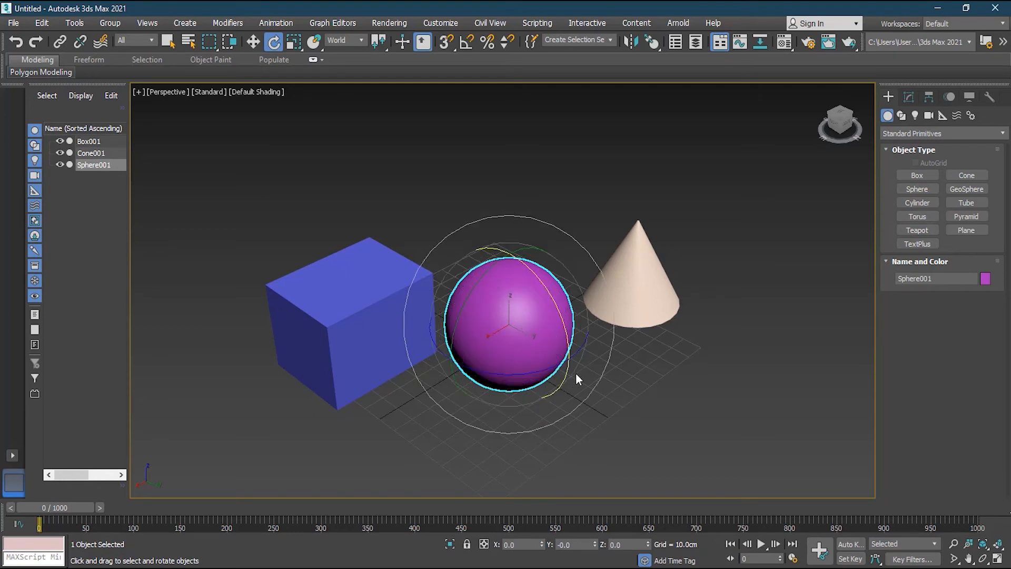
key(equal)
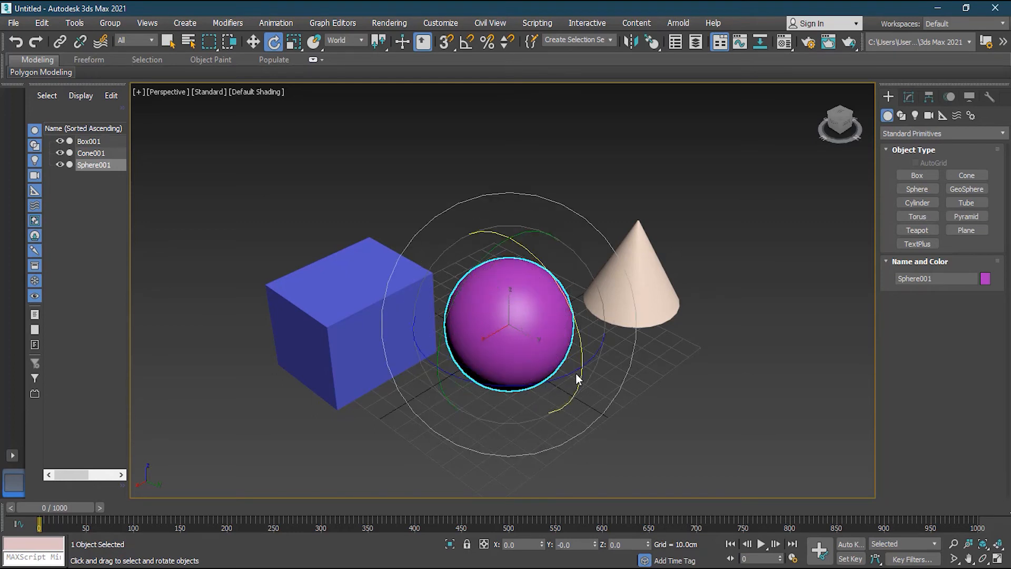
key(minus)
key(equal)
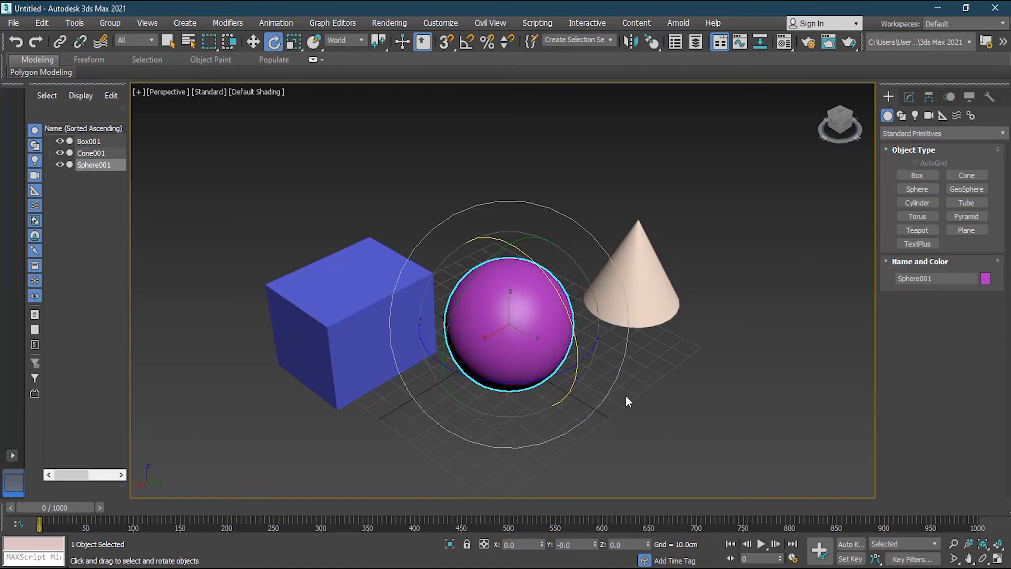
Step: Select the cone to view its Rotate gizmo, and reselect the sphere for a closer look at its rotation rings
click(628, 287)
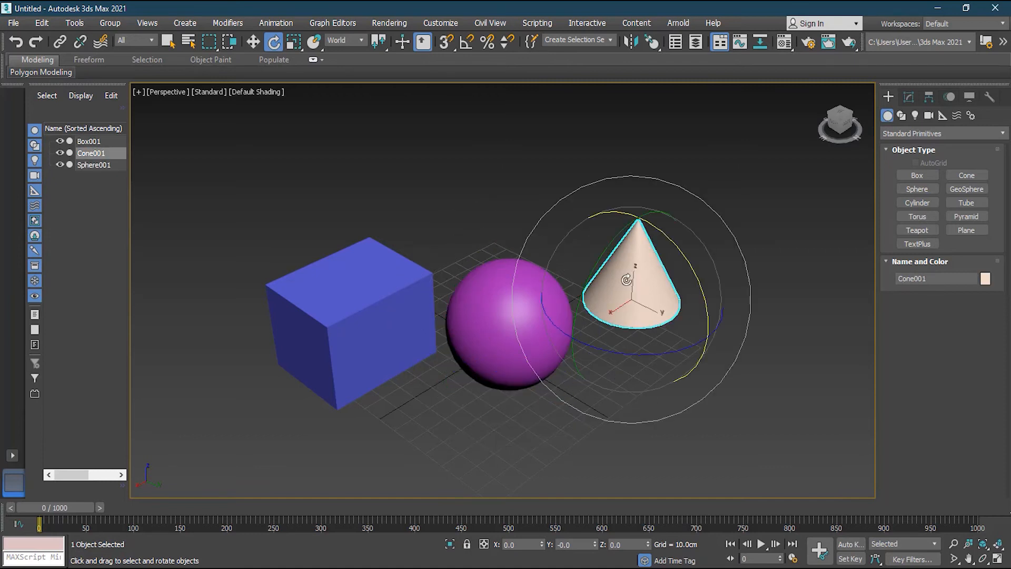
click(493, 312)
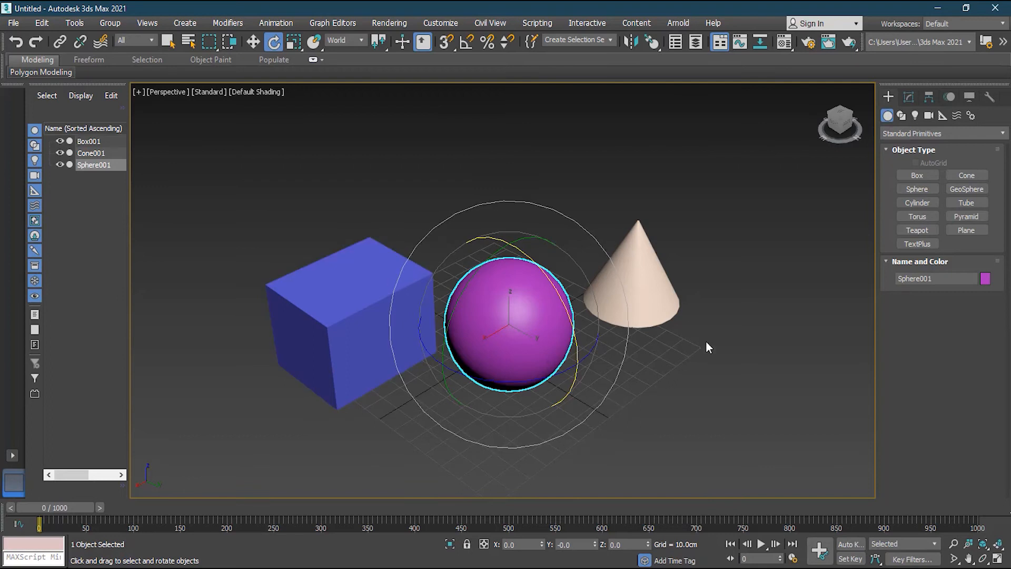
scroll(680, 314, up, 3)
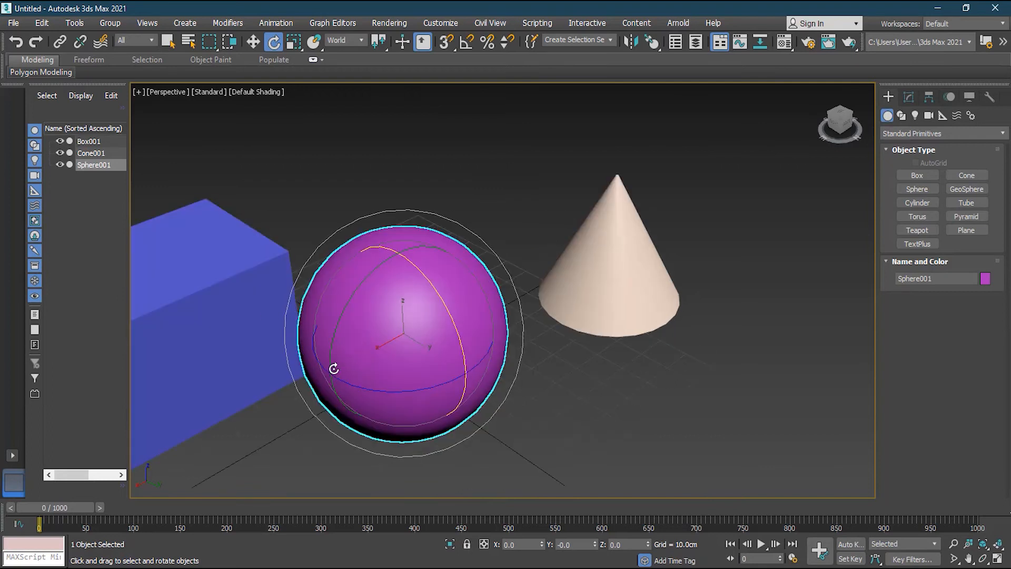
alt+middle_drag(406, 355, 480, 296)
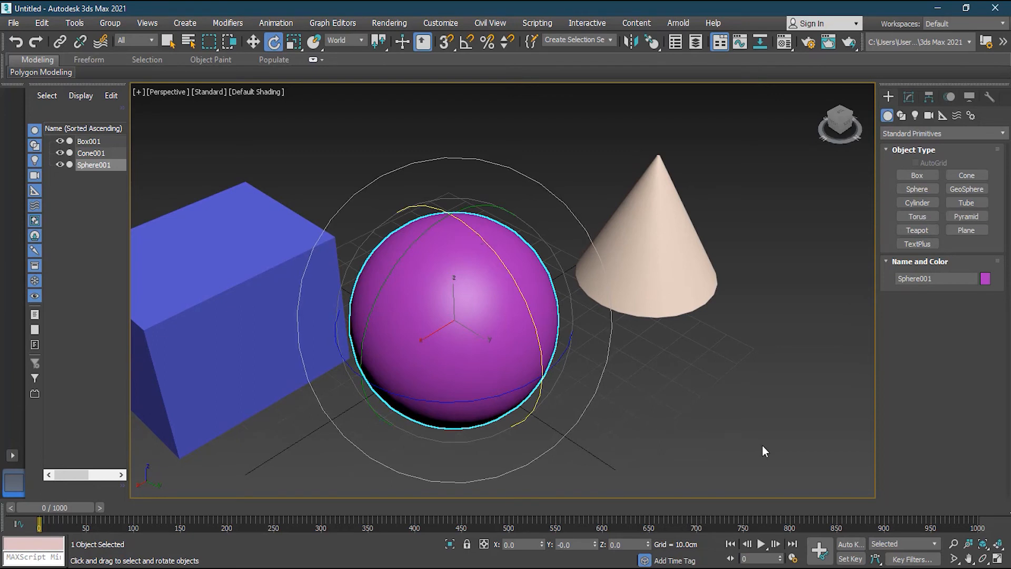
click(717, 424)
click(450, 300)
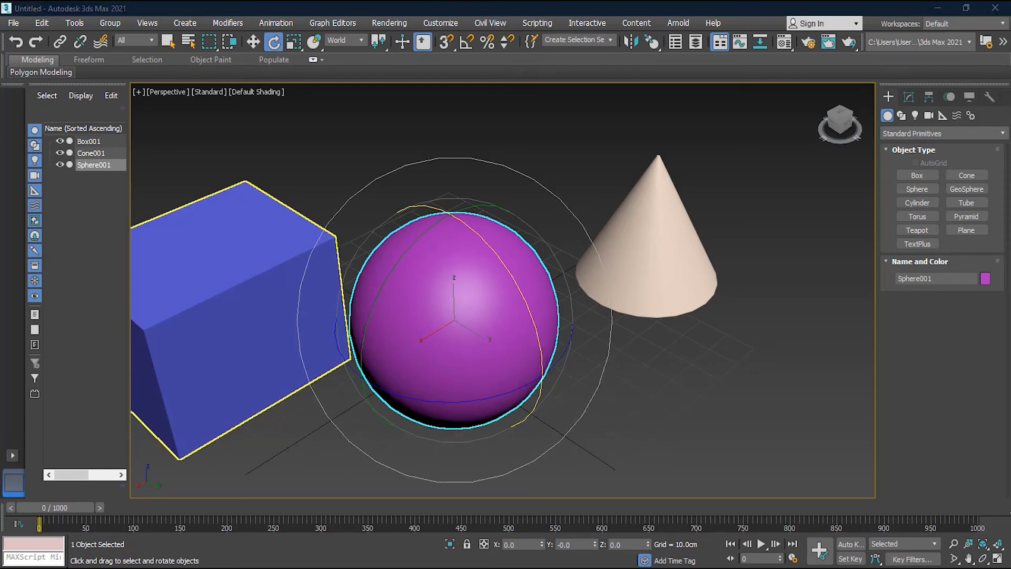
mouse_move(441, 299)
mouse_down()
mouse_move(424, 300)
mouse_move(434, 320)
mouse_move(492, 294)
mouse_move(463, 294)
mouse_move(477, 305)
mouse_up()
mouse_move(456, 346)
mouse_down()
mouse_move(453, 273)
mouse_move(470, 257)
mouse_up()
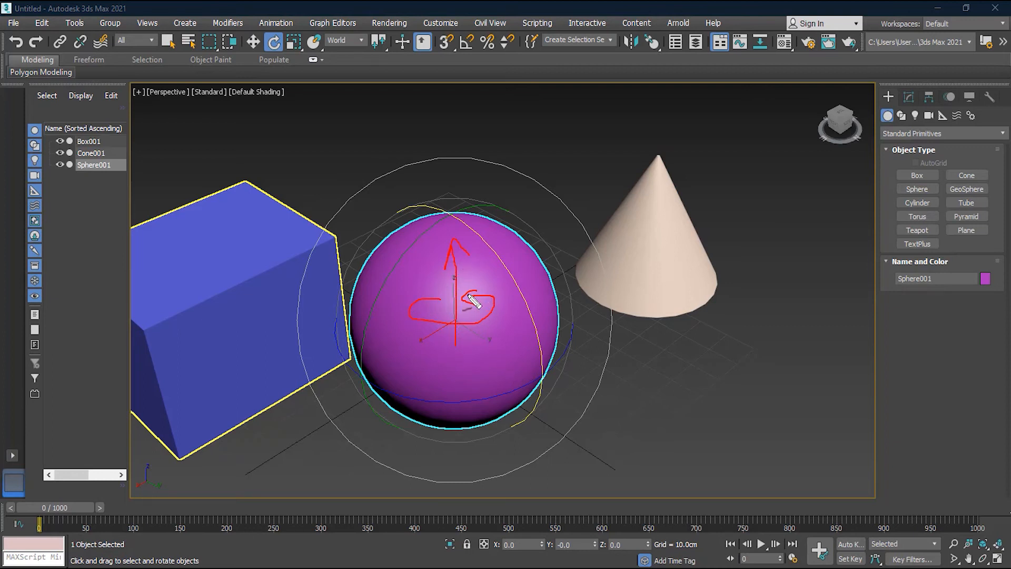
key(Escape)
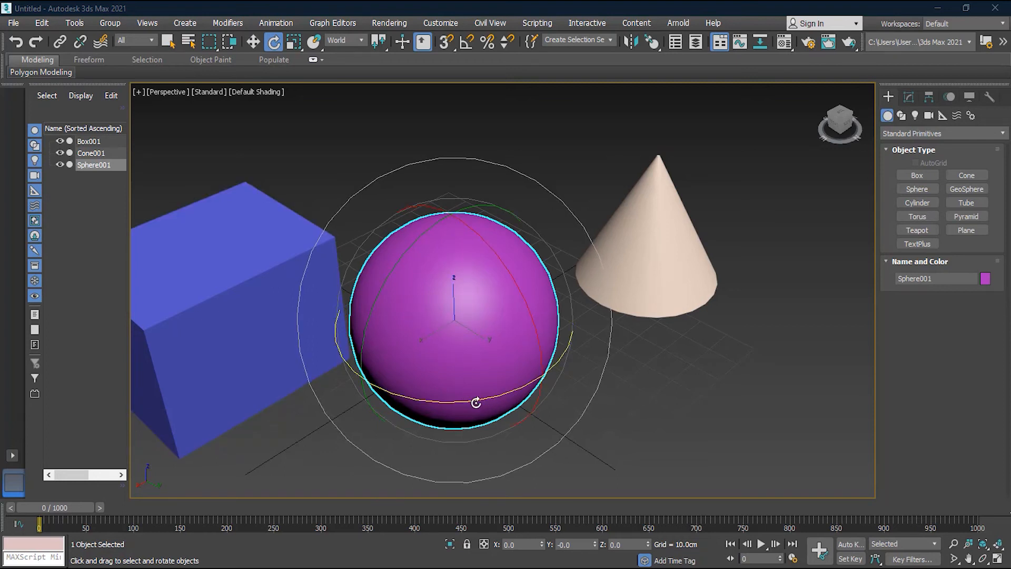
Step: Rotate the sphere about its Z axis by about -15.2 degrees
mouse_move(472, 402)
mouse_down()
mouse_move(402, 405)
mouse_move(549, 387)
mouse_move(406, 402)
mouse_move(487, 398)
mouse_move(421, 402)
mouse_move(453, 404)
mouse_up()
alt+middle_drag(313, 413, 395, 307)
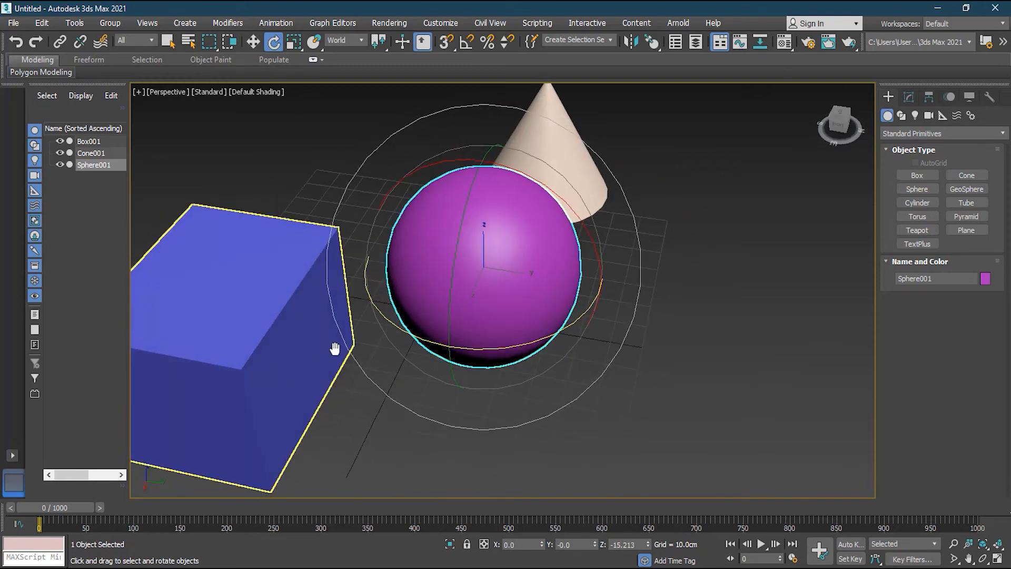
Step: Select the box and shrink its Rotate gizmo by one increment
middle_drag(323, 355, 441, 323)
click(345, 284)
click(597, 394)
click(387, 279)
alt+middle_drag(425, 327, 417, 370)
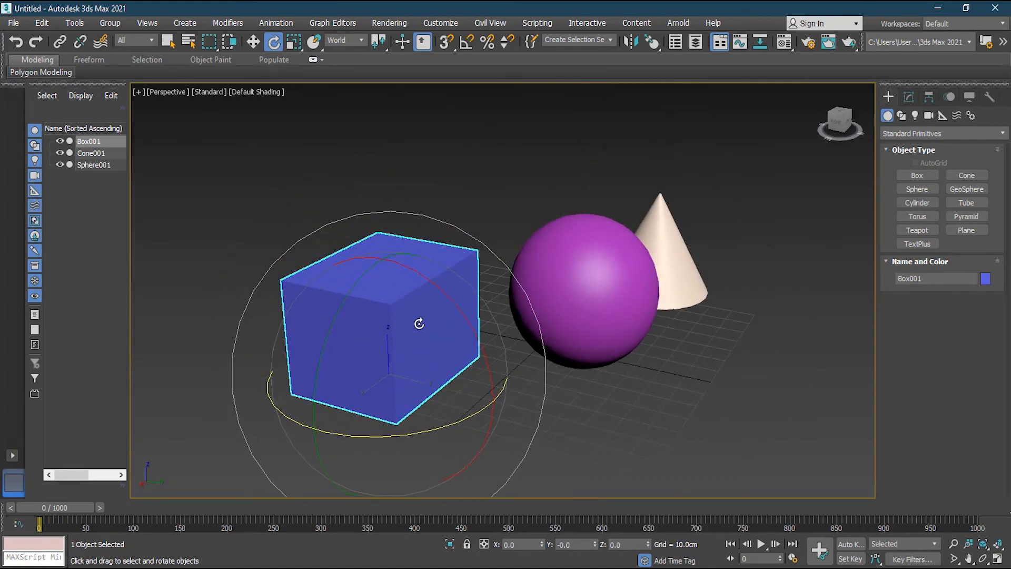
key(minus)
Step: Rotate the box about its Z axis to about -0.7 degrees and about its X axis to about -2.8 degrees
drag(420, 419, 392, 418)
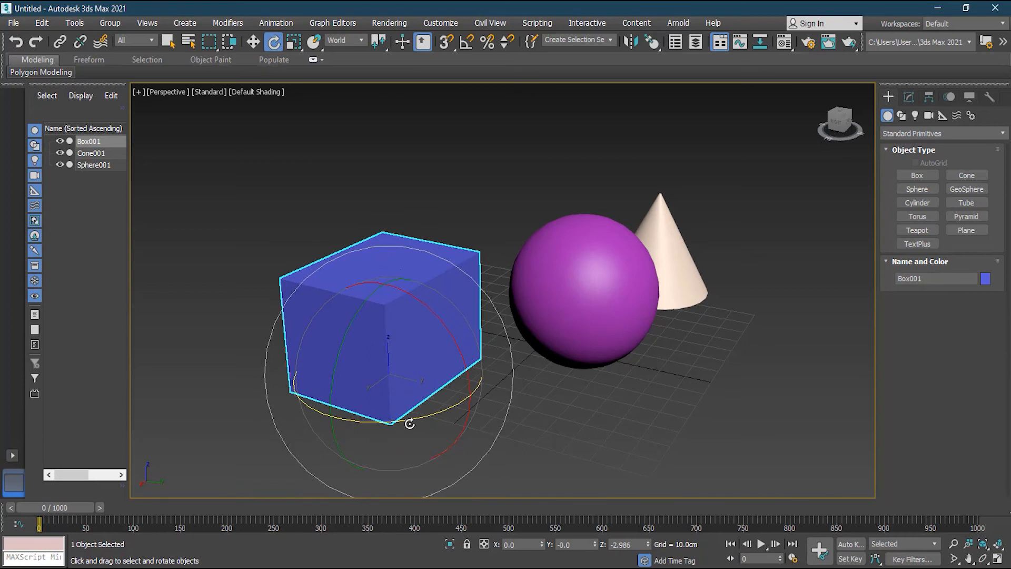
mouse_move(432, 420)
mouse_down()
mouse_move(354, 425)
mouse_move(389, 431)
mouse_move(406, 418)
mouse_move(365, 420)
mouse_move(472, 408)
mouse_move(383, 418)
mouse_move(458, 409)
mouse_move(413, 409)
mouse_move(509, 389)
mouse_move(402, 410)
mouse_move(430, 419)
mouse_up()
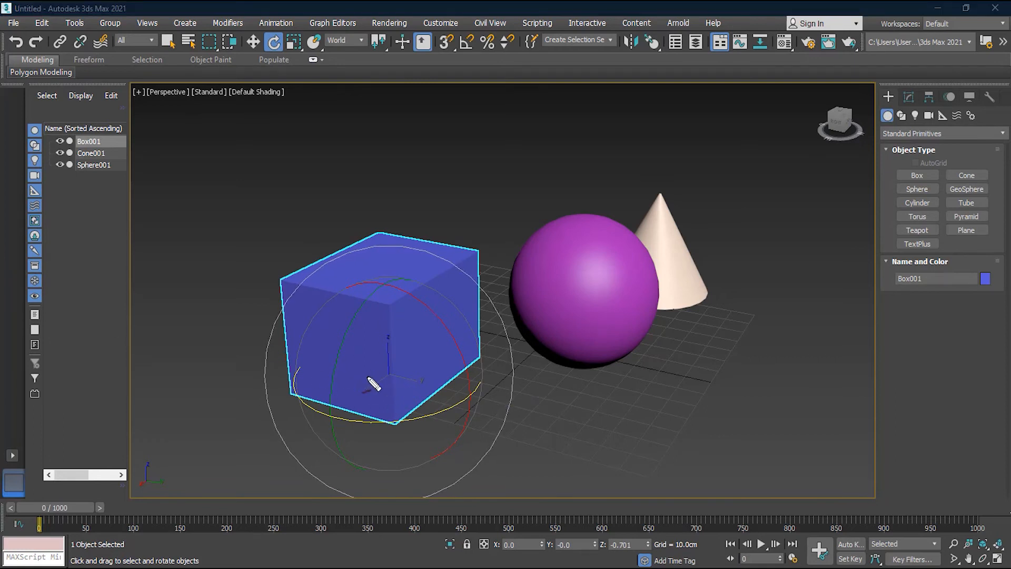
mouse_move(377, 381)
mouse_down()
mouse_move(402, 402)
mouse_move(364, 400)
mouse_move(364, 390)
mouse_up()
mouse_move(440, 327)
mouse_down()
mouse_move(458, 336)
mouse_move(478, 420)
mouse_move(354, 537)
mouse_move(349, 295)
mouse_move(409, 287)
mouse_move(463, 413)
mouse_move(431, 338)
mouse_up()
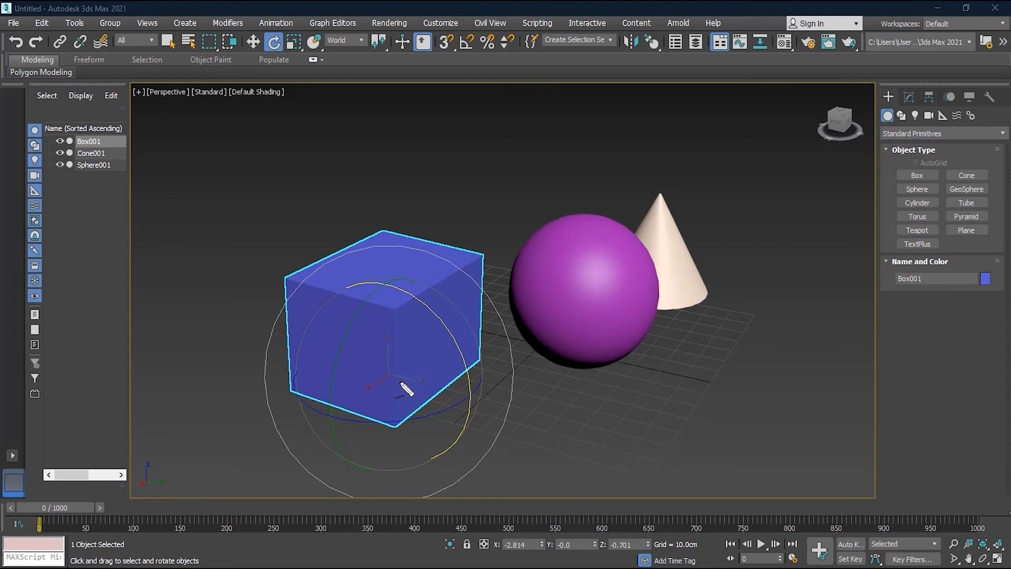
Step: Rotate the box freely in all directions, to about X -3.9, Y 0.1 and Z 0.3 degrees
mouse_move(403, 369)
mouse_down()
mouse_move(401, 383)
mouse_move(427, 383)
mouse_move(419, 362)
mouse_move(404, 376)
mouse_move(424, 378)
mouse_up()
drag(356, 320, 375, 329)
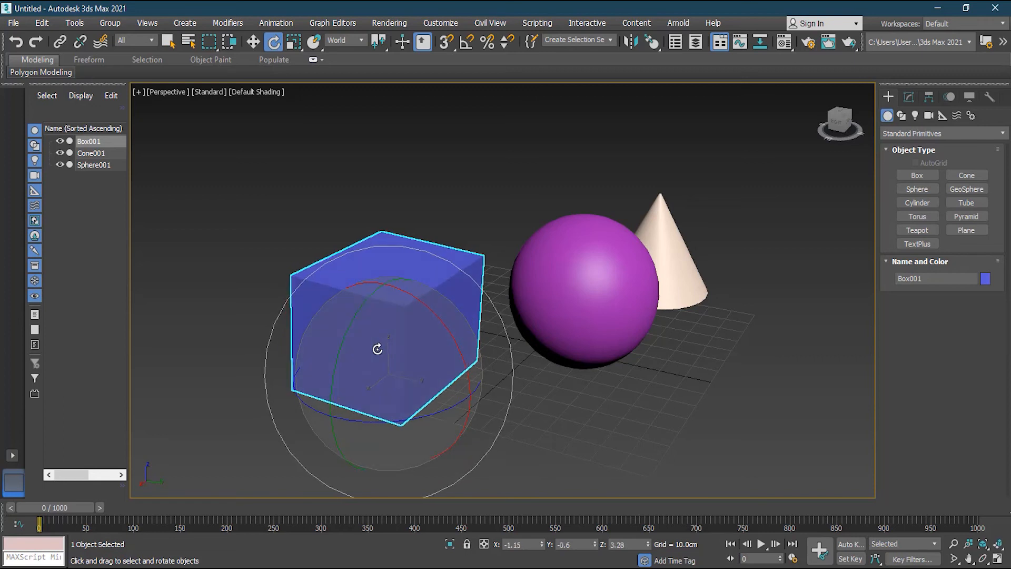
mouse_move(384, 354)
mouse_down()
mouse_move(442, 397)
mouse_move(435, 286)
mouse_move(329, 314)
mouse_move(363, 402)
mouse_move(545, 399)
mouse_move(489, 282)
mouse_move(368, 334)
mouse_move(355, 359)
mouse_move(334, 333)
mouse_move(354, 329)
mouse_move(372, 348)
mouse_move(362, 353)
mouse_up()
mouse_move(316, 426)
mouse_down()
mouse_move(345, 445)
mouse_move(435, 442)
mouse_move(341, 389)
mouse_move(309, 413)
mouse_move(327, 430)
mouse_up()
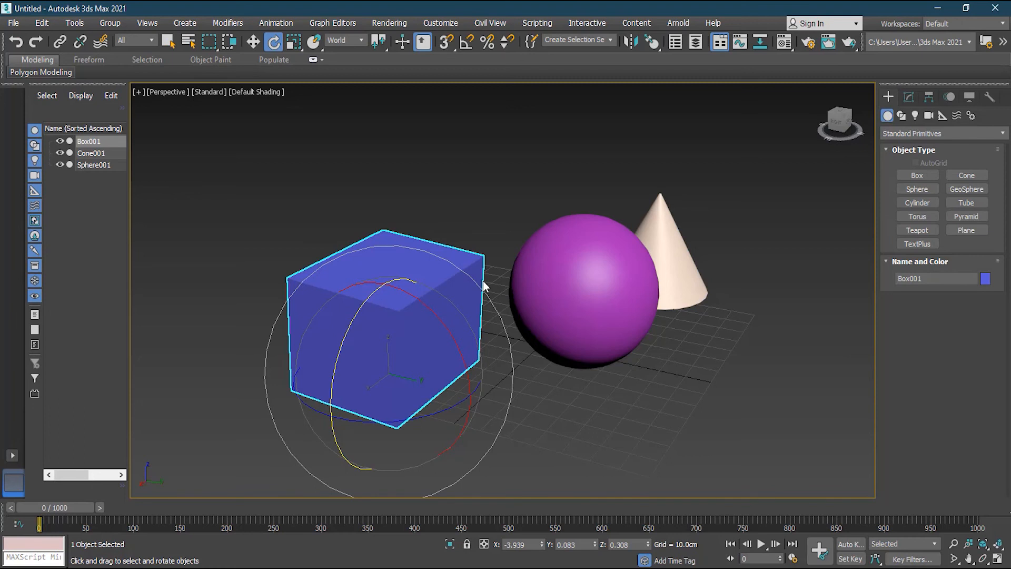
Step: Rotate the box in the screen plane with the outer ring from different viewing angles, to about X 1.7, Y 9.6 and Z -3.2 degrees
drag(477, 281, 401, 465)
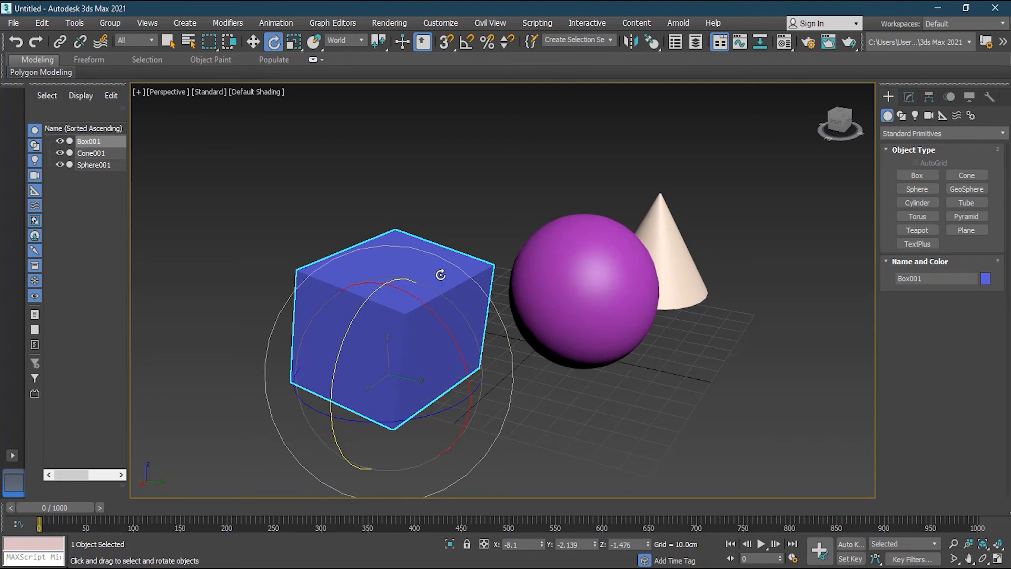
drag(448, 260, 429, 286)
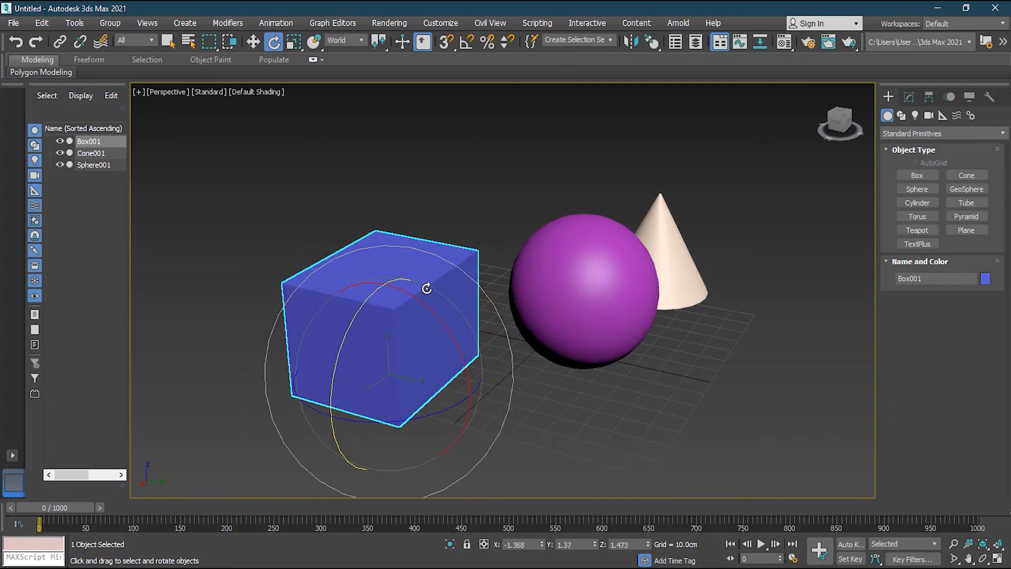
alt+middle_drag(272, 307, 395, 311)
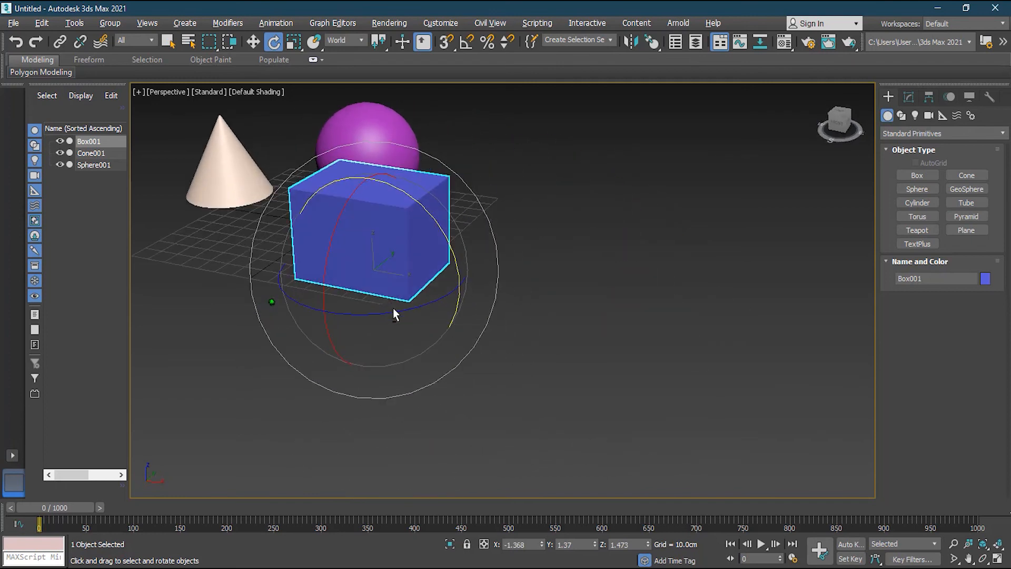
drag(454, 366, 496, 263)
alt+middle_drag(496, 264, 448, 232)
mouse_move(521, 341)
mouse_down()
mouse_move(269, 393)
mouse_move(259, 363)
mouse_move(752, 243)
mouse_move(525, 332)
mouse_move(533, 327)
mouse_up()
alt+middle_drag(604, 281, 655, 210)
middle_drag(695, 177, 661, 266)
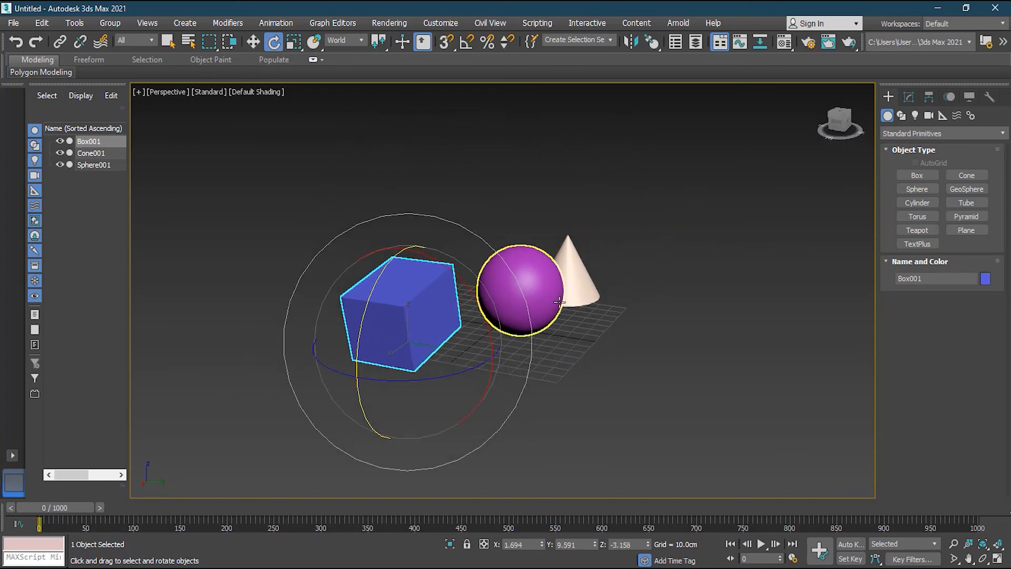
scroll(566, 300, up, 4)
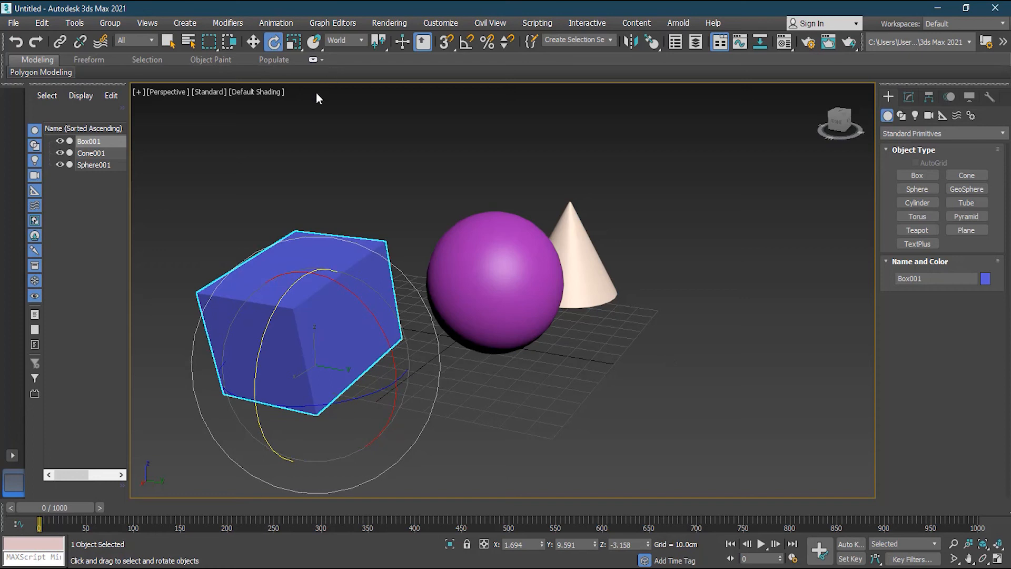
Step: Activate Select and Uniform Scale, and select the sphere and then the cone for a close look at the Scale gizmo
key(r)
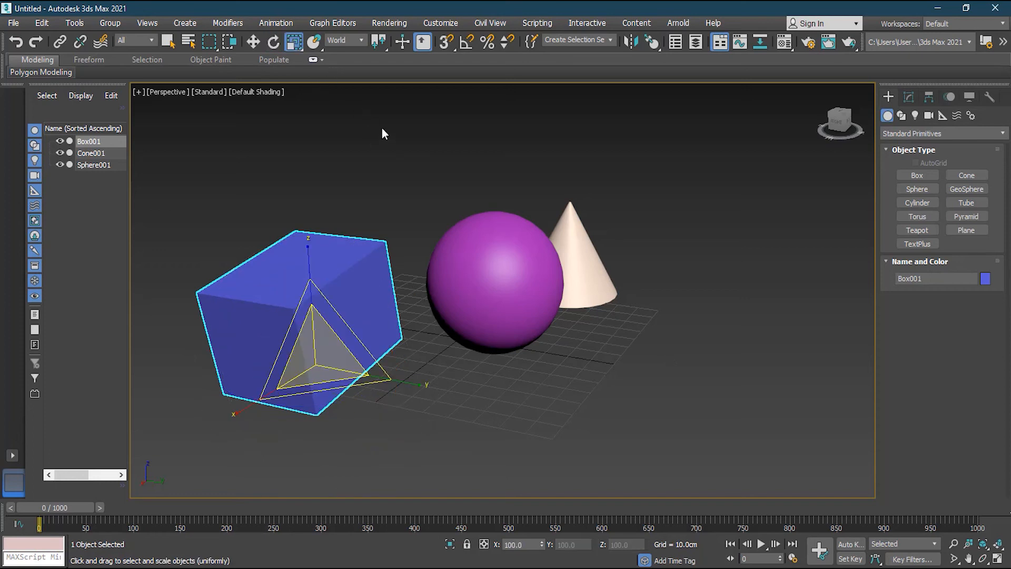
click(479, 281)
click(575, 240)
alt+middle_drag(737, 264, 626, 267)
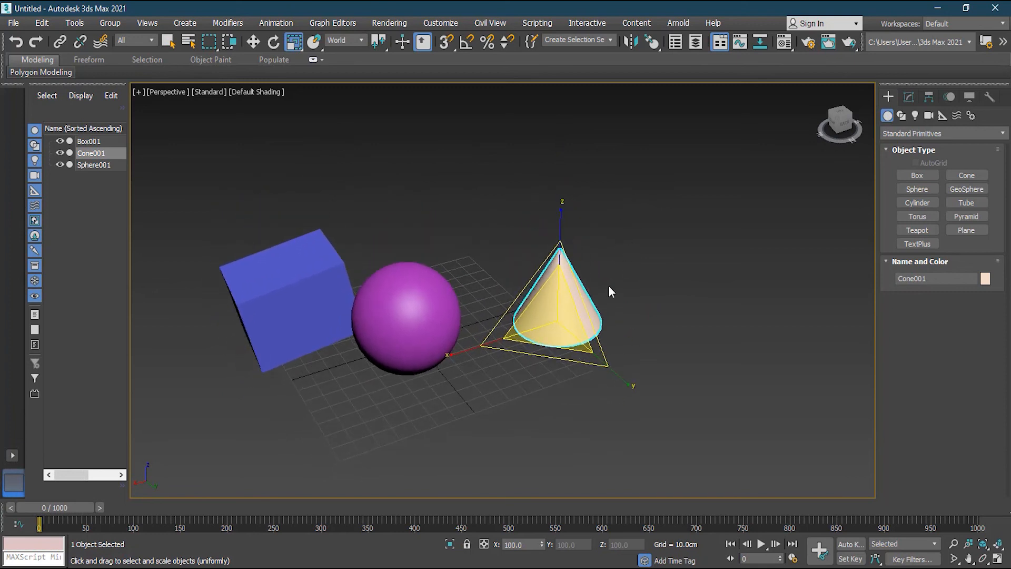
scroll(598, 305, up, 3)
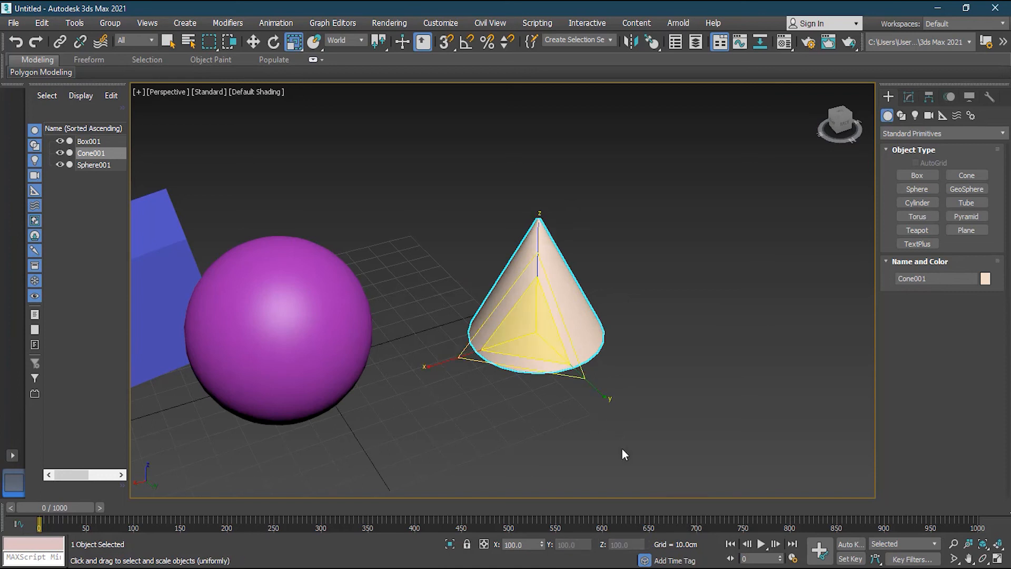
Step: Scale the cone along its individual axes and then uniformly, to about 115.1 % in X, 139.7 % in Y and 119.6 % in Z
mouse_move(608, 407)
mouse_down()
mouse_move(666, 444)
mouse_move(603, 384)
mouse_move(657, 437)
mouse_move(600, 393)
mouse_move(609, 409)
mouse_move(645, 427)
mouse_move(612, 390)
mouse_move(653, 436)
mouse_move(605, 403)
mouse_up()
mouse_move(426, 365)
mouse_down()
mouse_move(347, 408)
mouse_move(417, 368)
mouse_move(349, 402)
mouse_move(435, 371)
mouse_move(422, 368)
mouse_up()
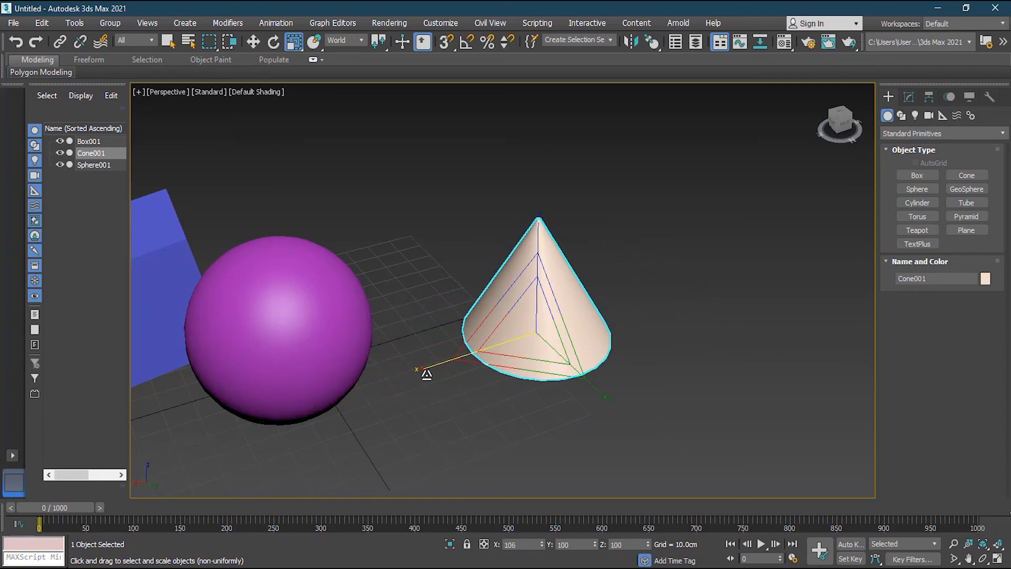
mouse_move(548, 233)
mouse_down()
mouse_move(538, 127)
mouse_move(530, 247)
mouse_move(534, 153)
mouse_move(529, 225)
mouse_move(539, 227)
mouse_up()
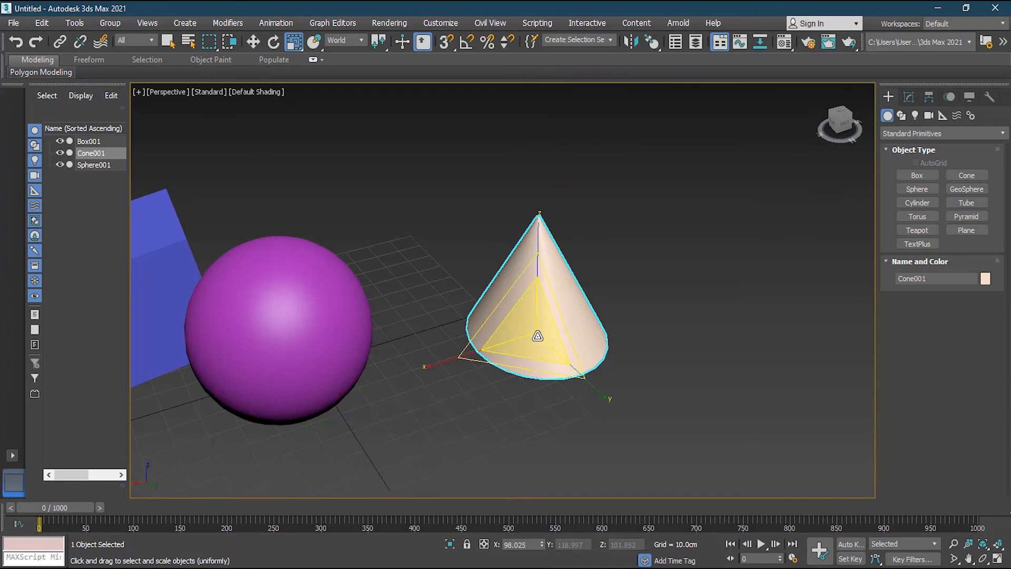
drag(533, 334, 768, 322)
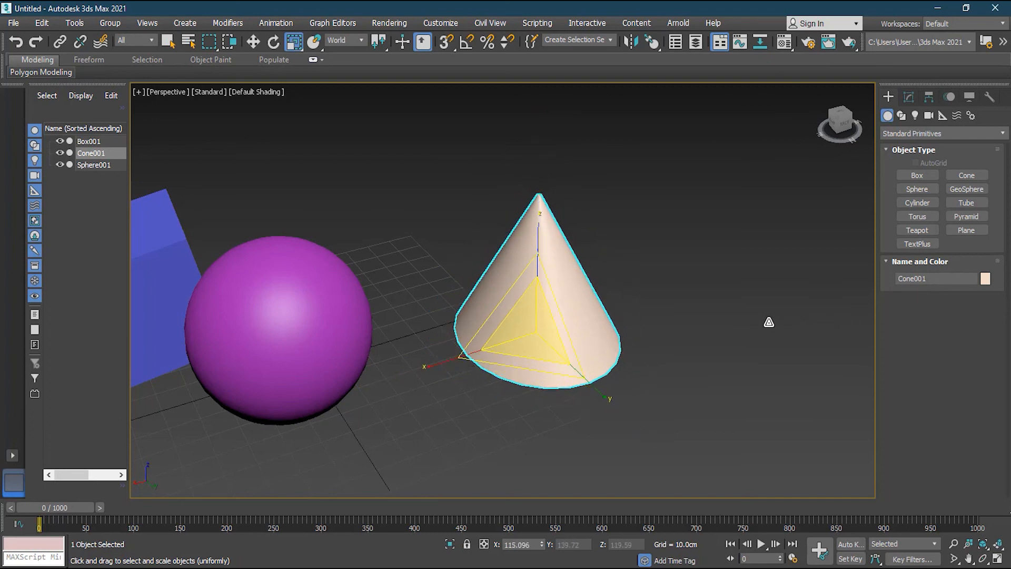
key(r)
drag(600, 395, 658, 434)
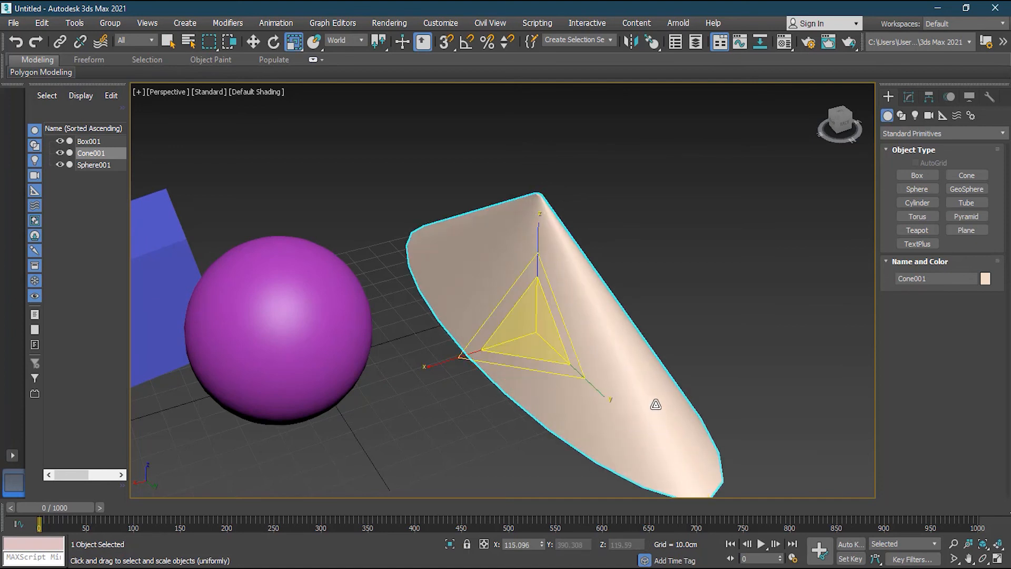
key(ctrl+z)
Step: Scale the cone uniformly and within the gizmo's planes, to about 130.8 % in X, 151.5 % in Y and 125.9 % in Z
mouse_move(537, 332)
mouse_down()
mouse_move(580, 289)
mouse_move(525, 337)
mouse_move(538, 321)
mouse_move(514, 333)
mouse_move(535, 329)
mouse_move(536, 339)
mouse_up()
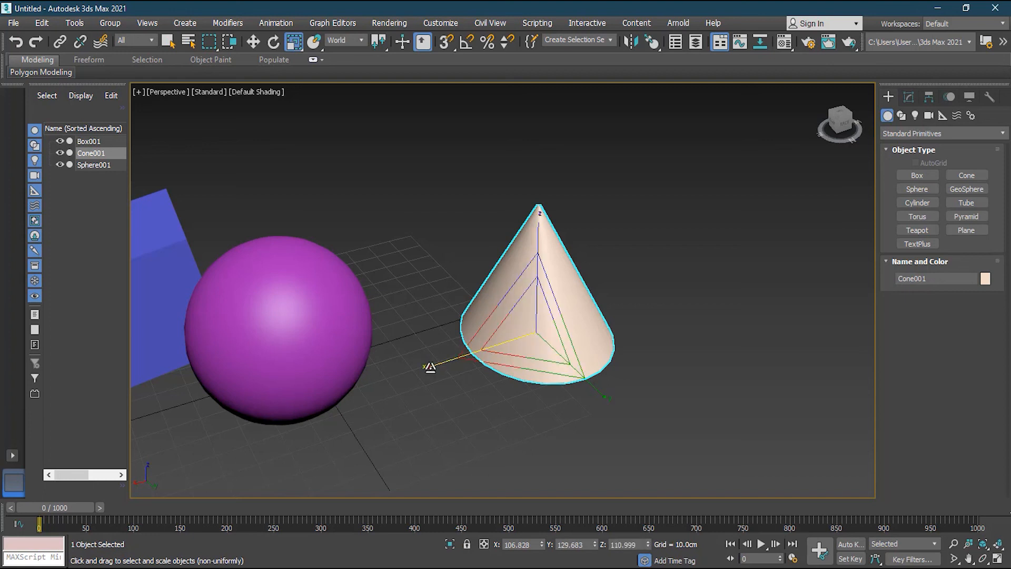
mouse_move(522, 286)
mouse_down()
mouse_move(483, 273)
mouse_move(533, 274)
mouse_move(462, 273)
mouse_move(526, 277)
mouse_up()
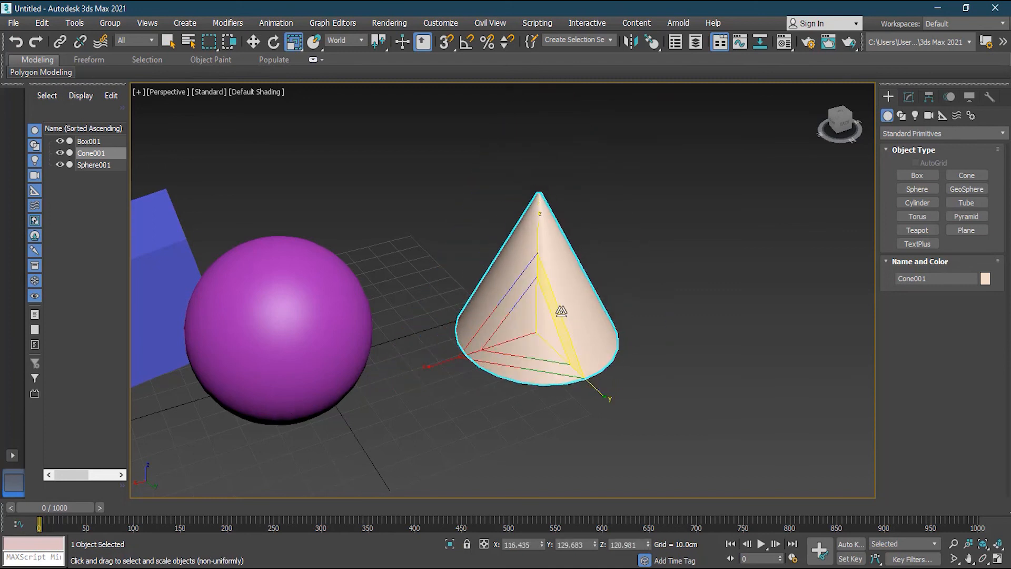
drag(557, 310, 561, 330)
drag(512, 363, 541, 371)
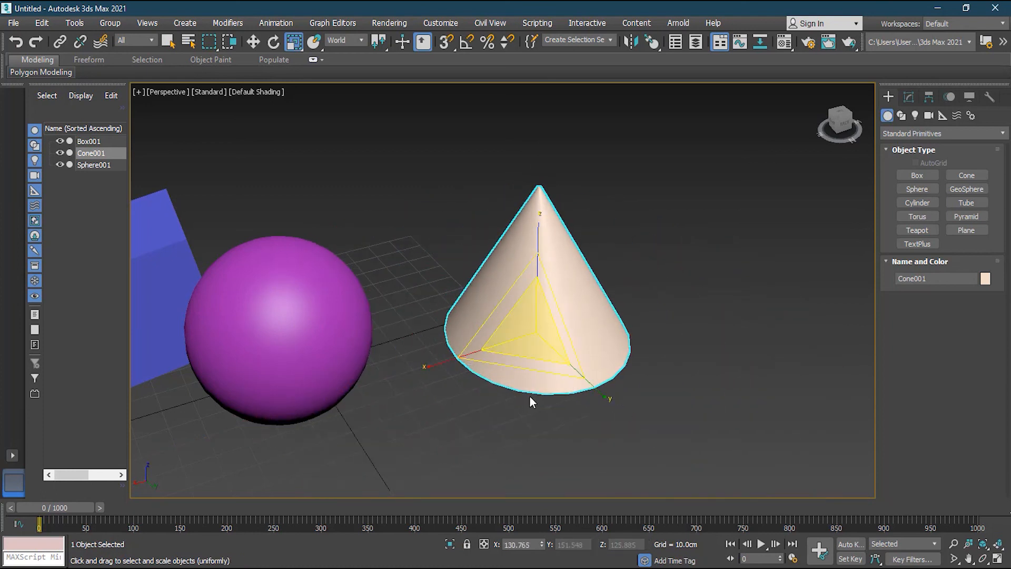